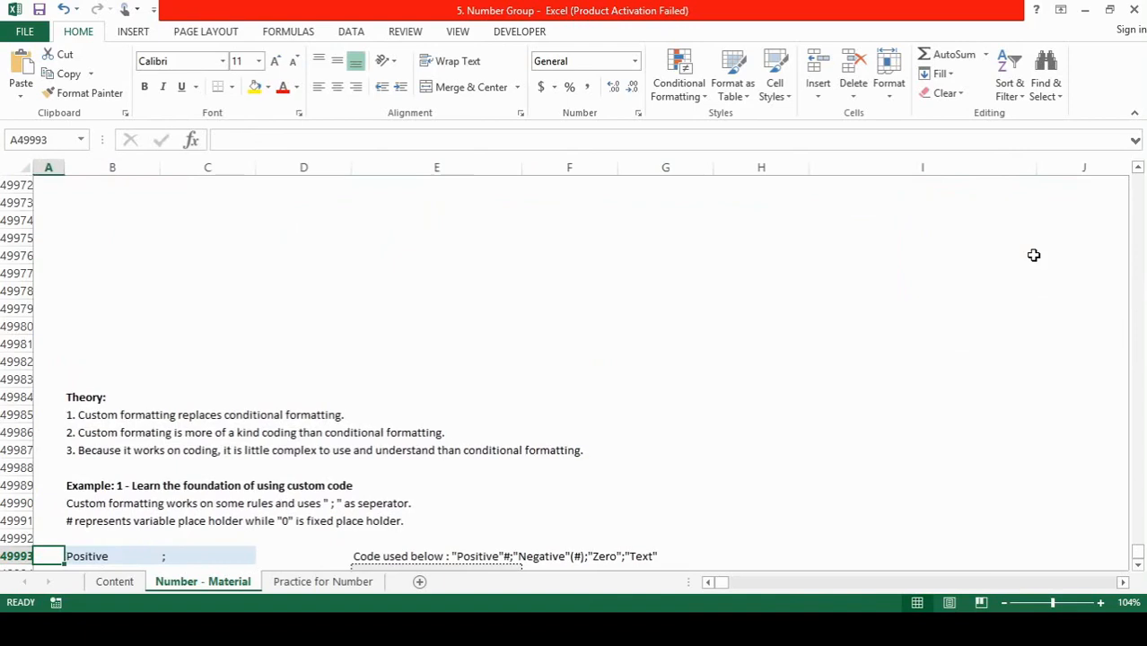
Examine the custom number format codes and the conditional formatting options offered for the Theory heading cell.
{"action": "left_click", "coordinate": [83, 398]}
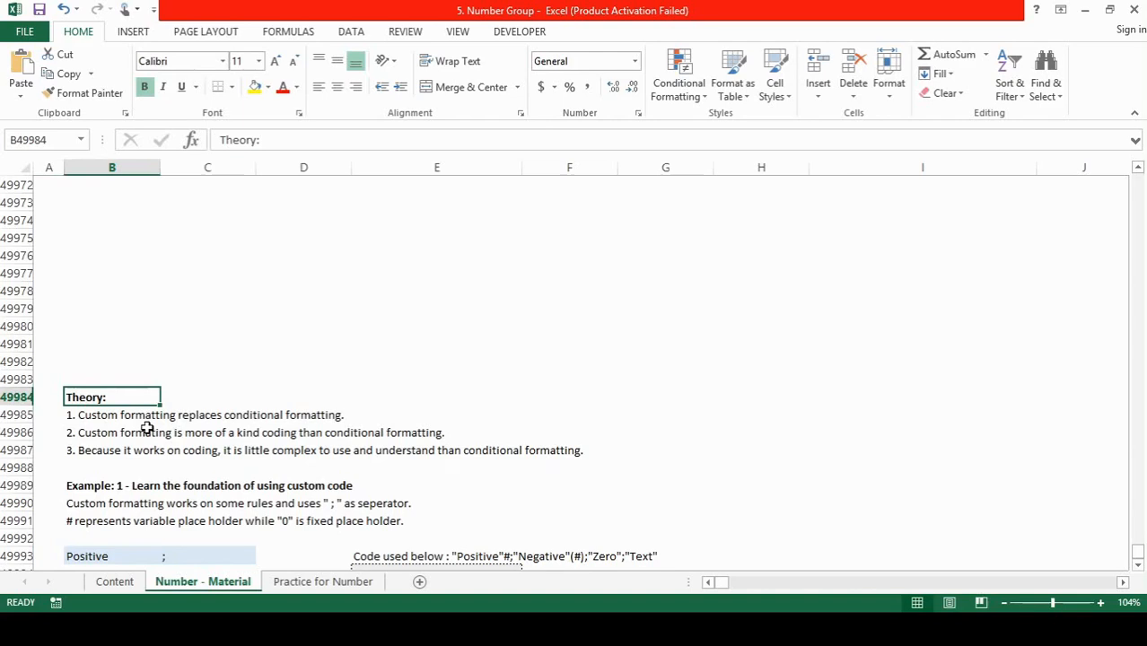
{"action": "key", "text": "ctrl+1"}
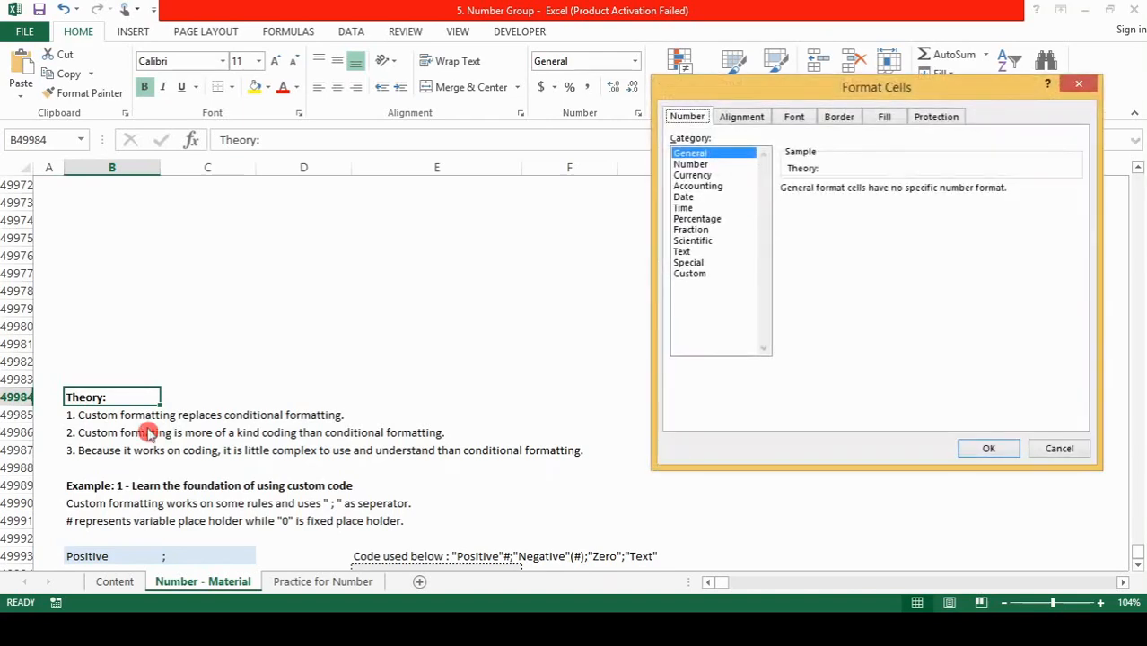
{"action": "left_click", "coordinate": [689, 274]}
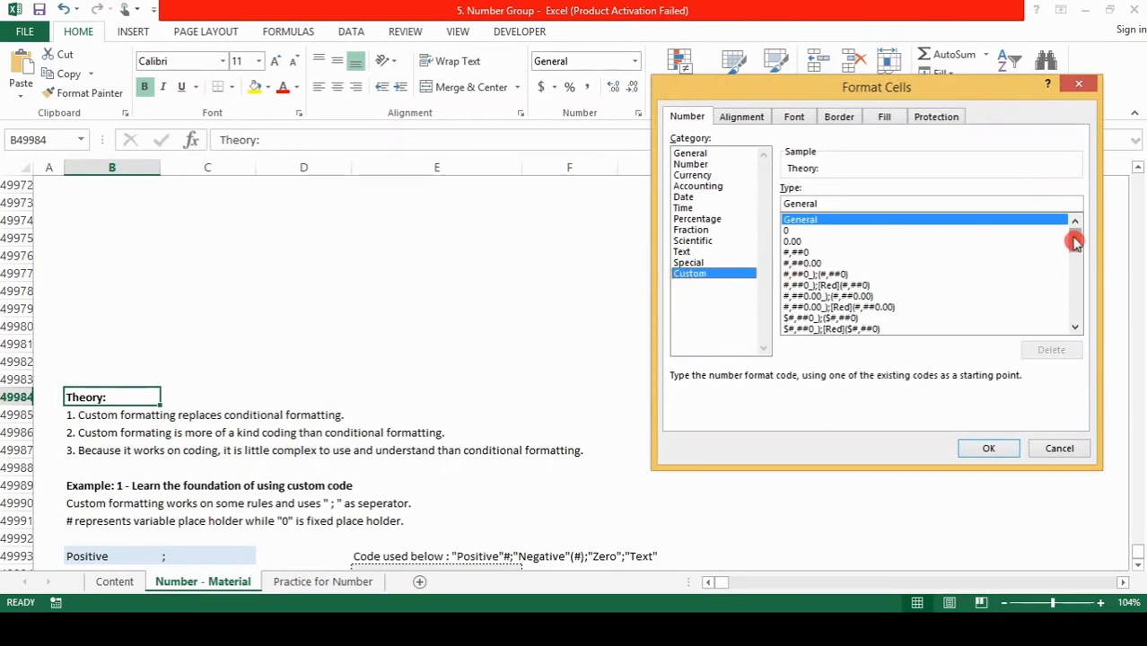
{"action": "mouse_move", "coordinate": [1076, 241]}
{"action": "left_mouse_down"}
{"action": "mouse_move", "coordinate": [1075, 320]}
{"action": "mouse_move", "coordinate": [1076, 239]}
{"action": "left_mouse_up"}
{"action": "left_click", "coordinate": [1052, 448]}
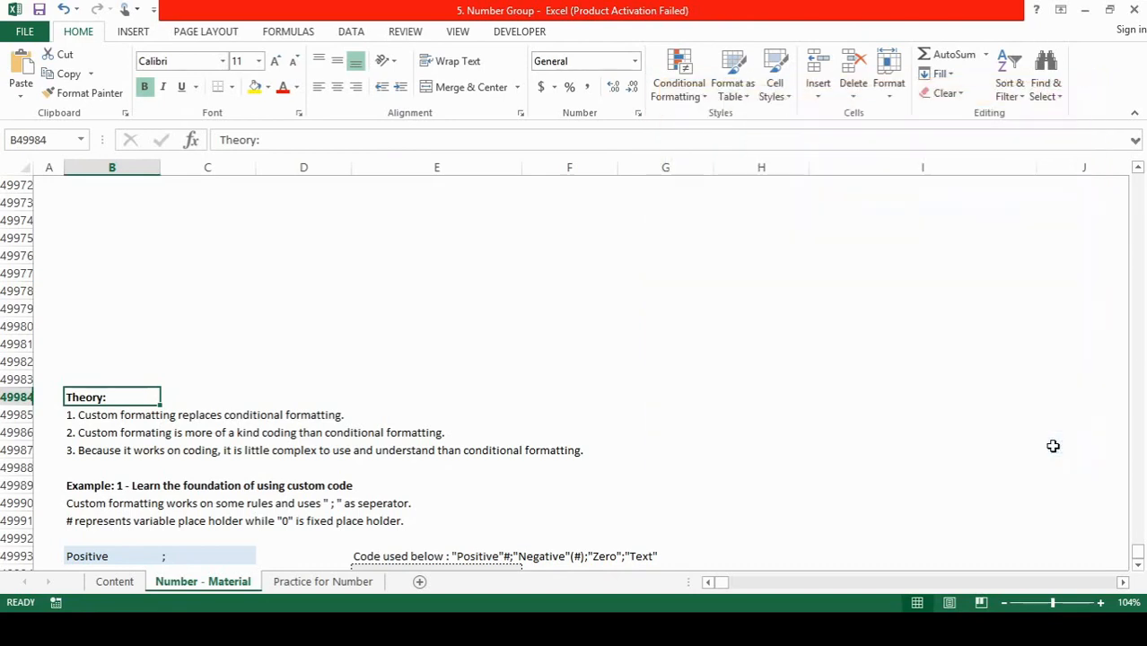
{"action": "left_click", "coordinate": [702, 96]}
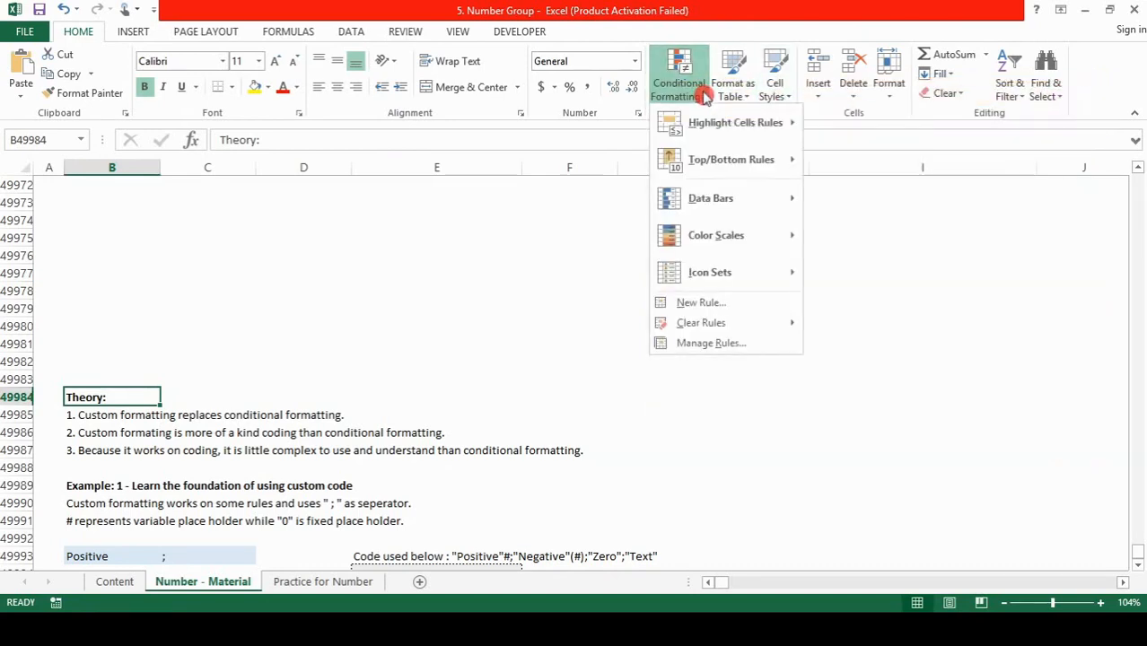
{"action": "left_click", "coordinate": [232, 456]}
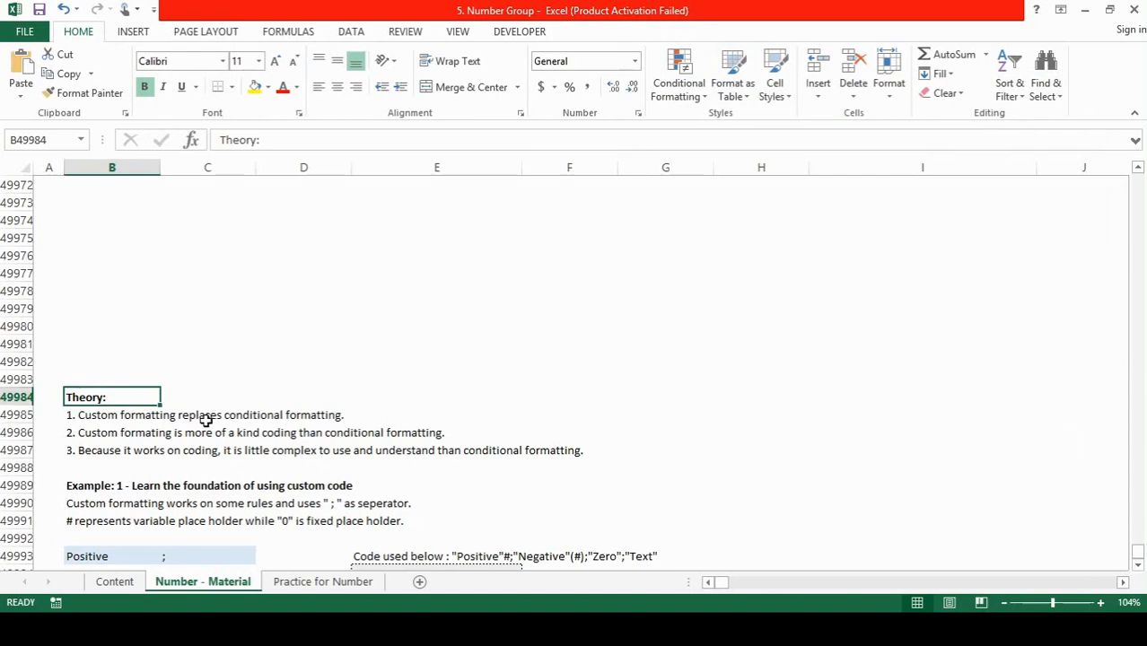
Review the list of custom number format codes for the second theory point in B49986 without applying one.
{"action": "left_click", "coordinate": [139, 433]}
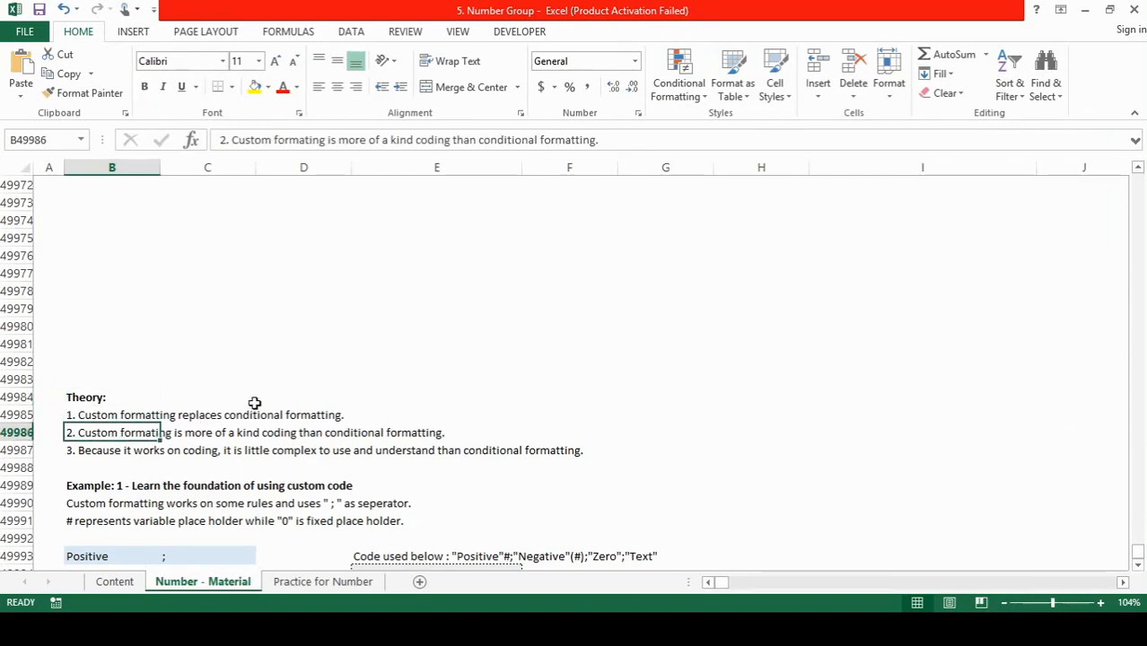
{"action": "key", "text": "ctrl+1"}
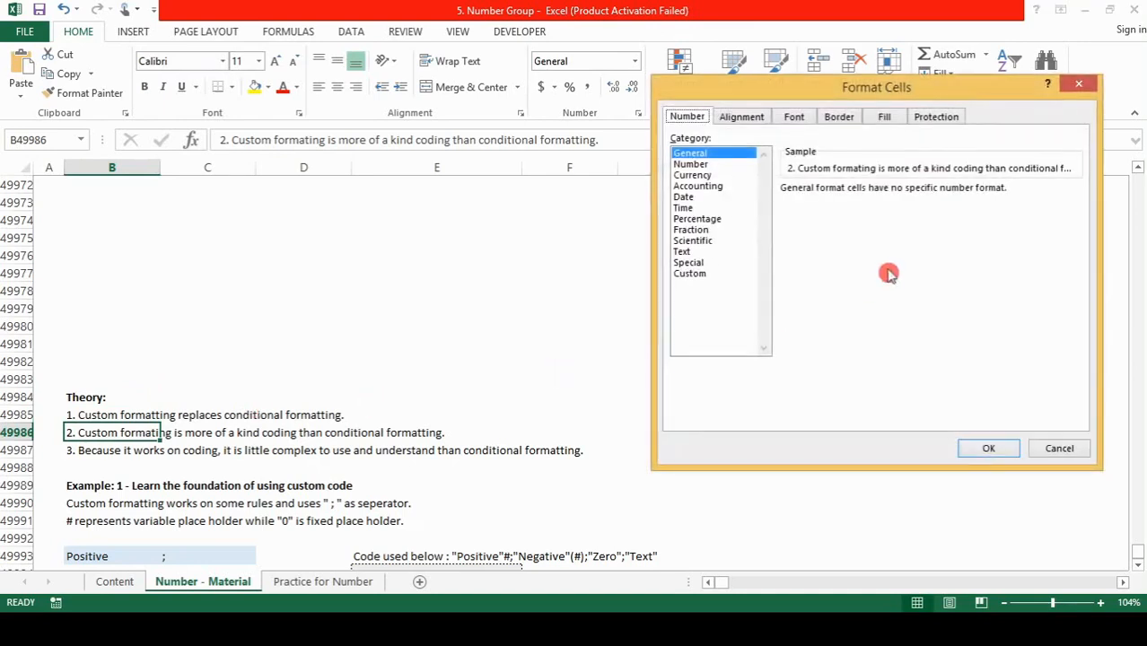
{"action": "left_click", "coordinate": [689, 273]}
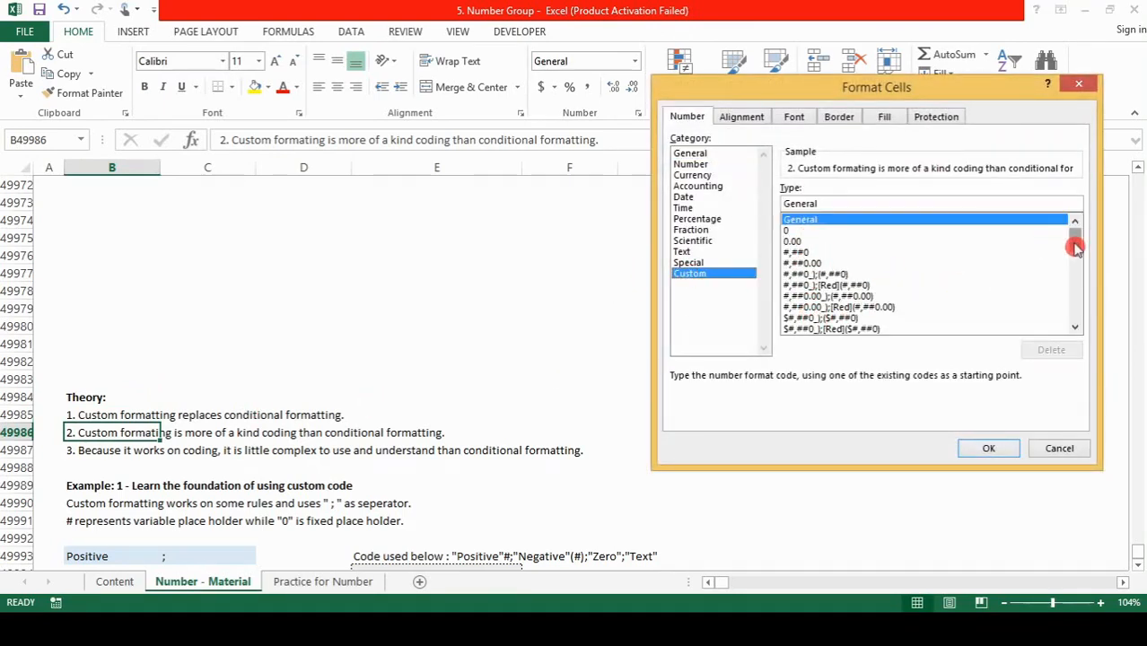
{"action": "scroll", "coordinate": [1076, 255], "scroll_direction": "down", "scroll_amount": 1}
{"action": "mouse_move", "coordinate": [1076, 255]}
{"action": "left_mouse_down"}
{"action": "mouse_move", "coordinate": [1075, 300]}
{"action": "mouse_move", "coordinate": [1081, 243]}
{"action": "left_mouse_up"}
{"action": "left_click", "coordinate": [1066, 451]}
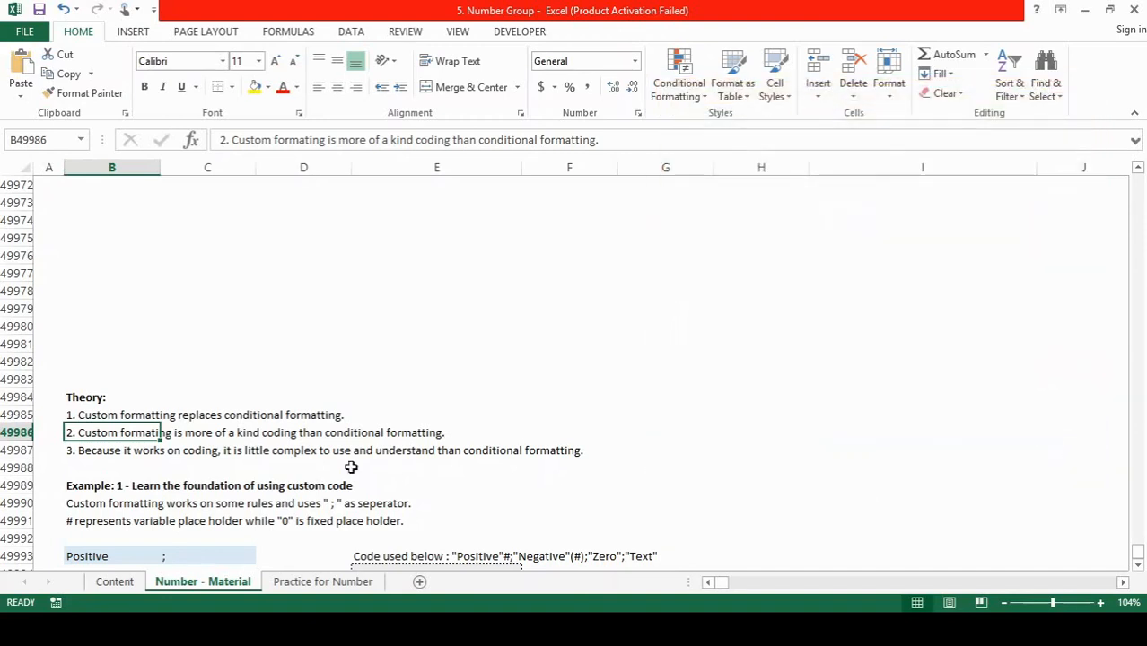
Read the third theory point and the Example 1 heading, and view the custom format settings for B49989.
{"action": "left_click", "coordinate": [105, 451]}
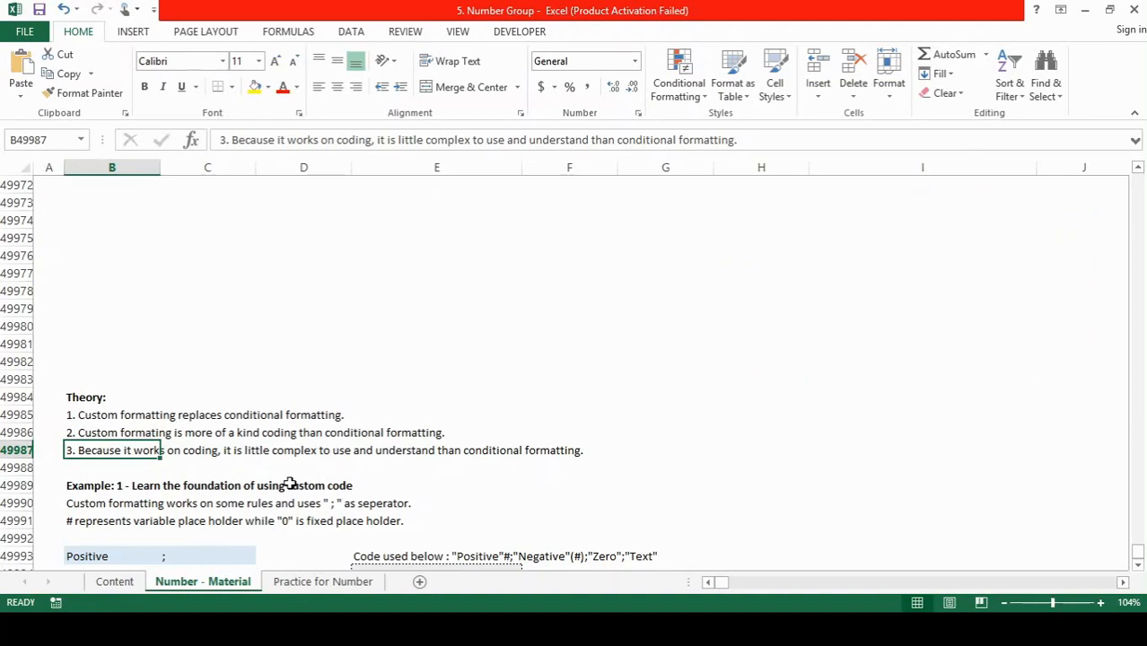
{"action": "key", "text": "Down"}
{"action": "key", "text": "Down"}
{"action": "key", "text": "Down"}
{"action": "key", "text": "Up"}
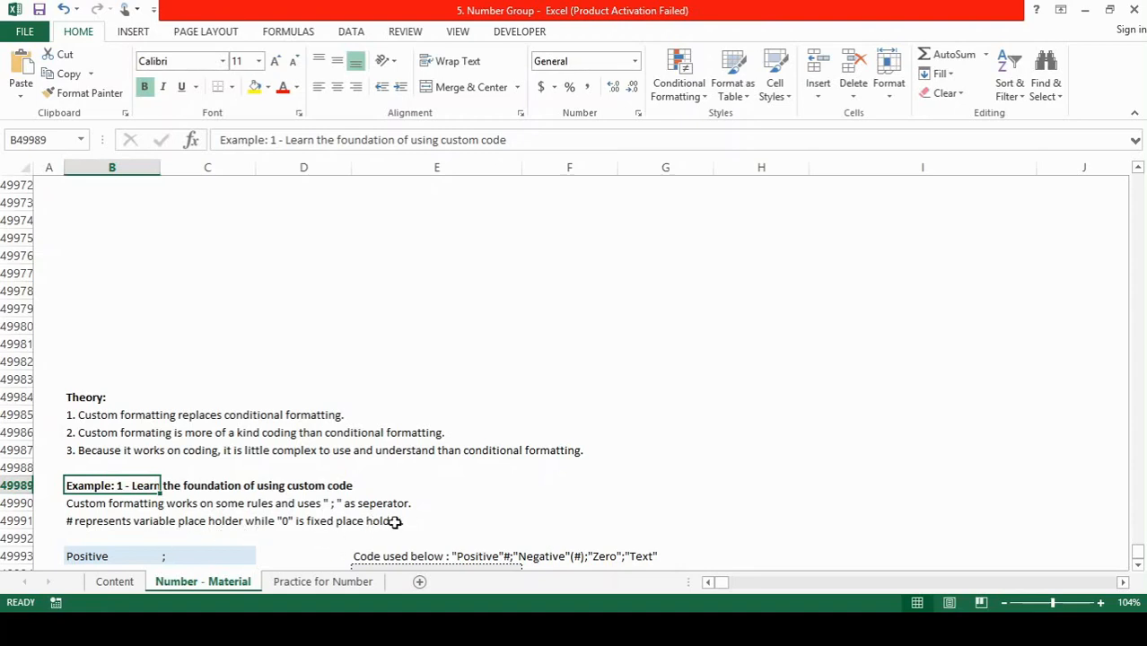
{"action": "key", "text": "ctrl+1"}
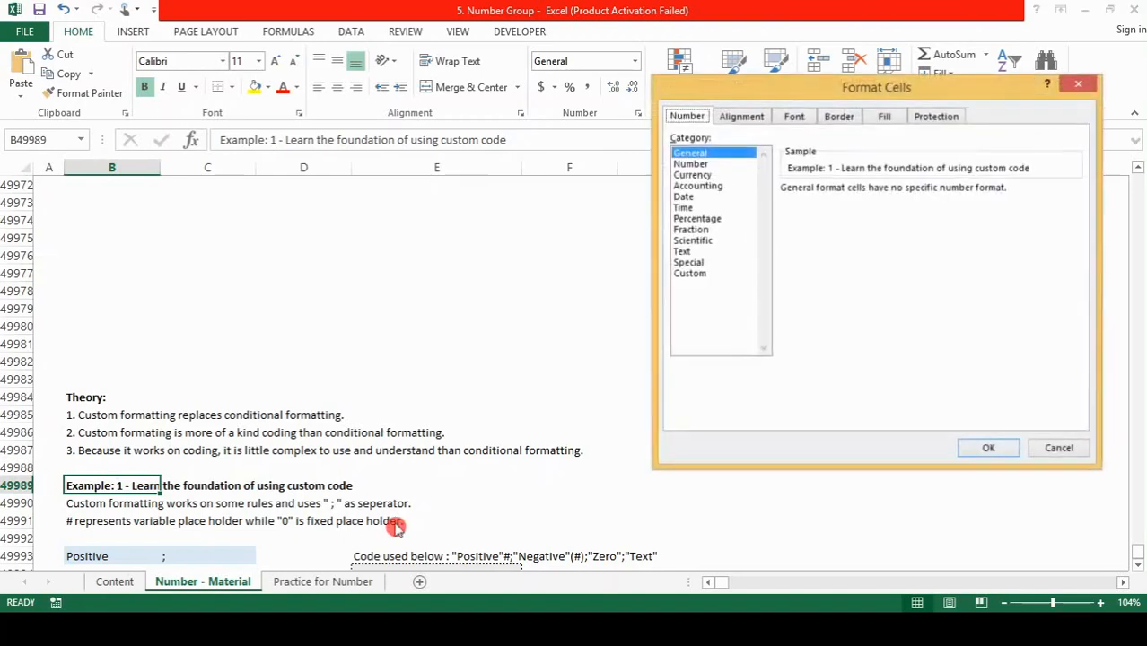
{"action": "left_click", "coordinate": [691, 274]}
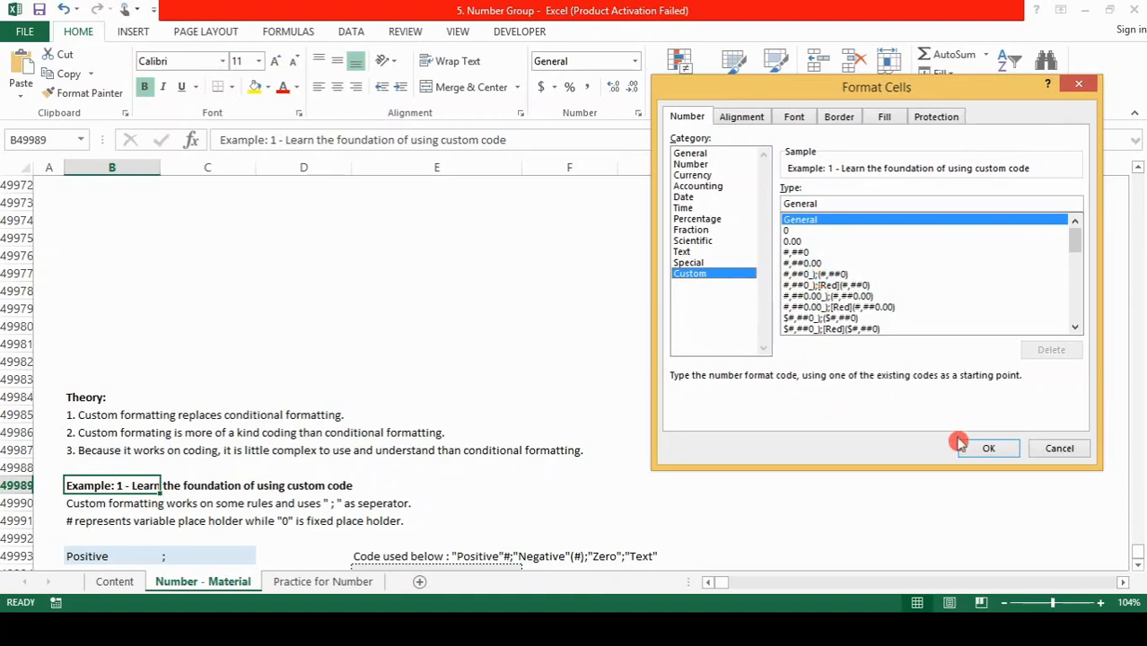
{"action": "left_click", "coordinate": [1059, 448]}
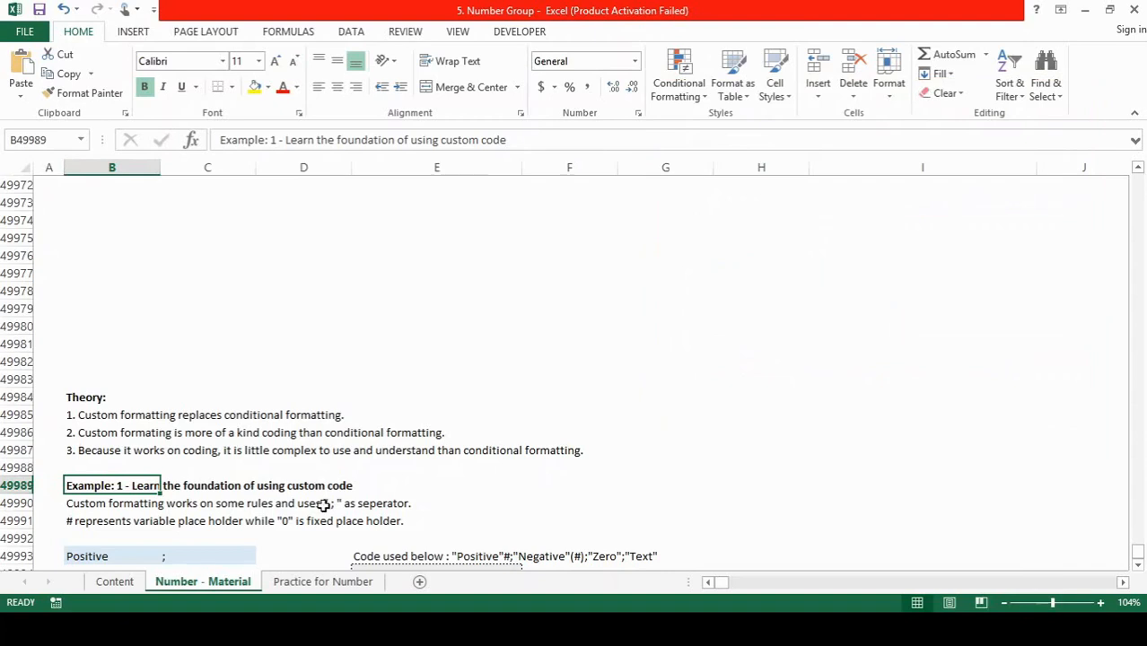
Examine the order of the Positive, Negative, Zero and Text sections and their semicolon separators in B49993:C49996.
{"action": "key", "text": "Down"}
{"action": "key", "text": "Down"}
{"action": "key", "text": "Down"}
{"action": "key", "text": "Down"}
{"action": "key", "text": "Down"}
{"action": "key", "text": "Down"}
{"action": "key", "text": "Down"}
{"action": "key", "text": "Up"}
{"action": "key", "text": "Up"}
{"action": "key", "text": "Up"}
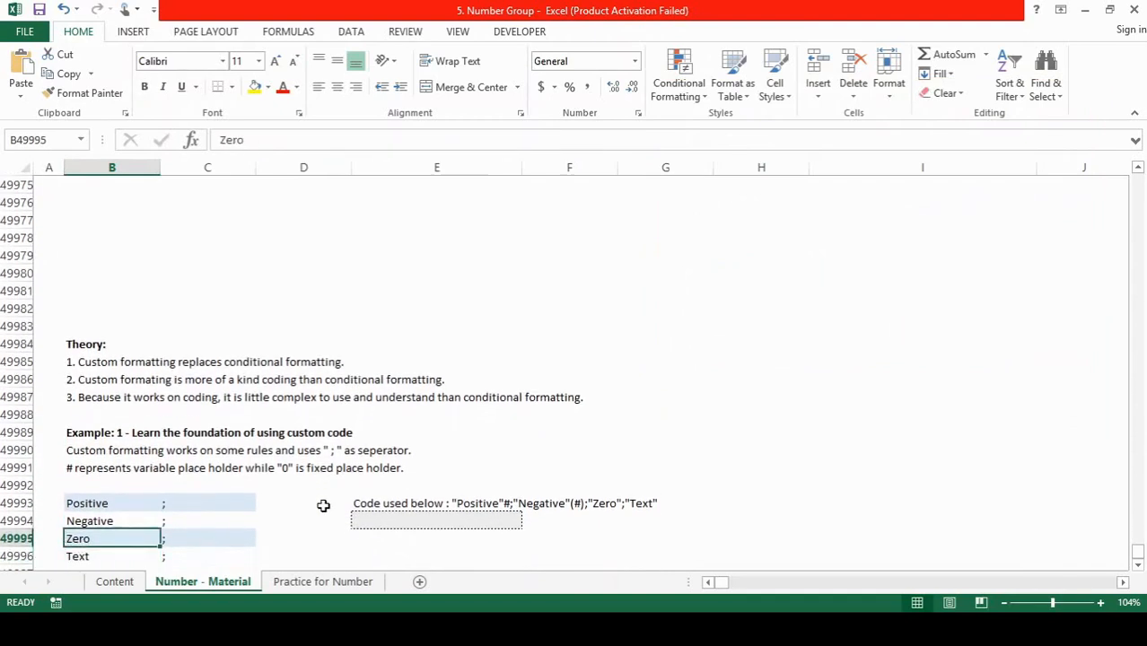
{"action": "key", "text": "Right"}
{"action": "key", "text": "Left"}
{"action": "key", "text": "Down"}
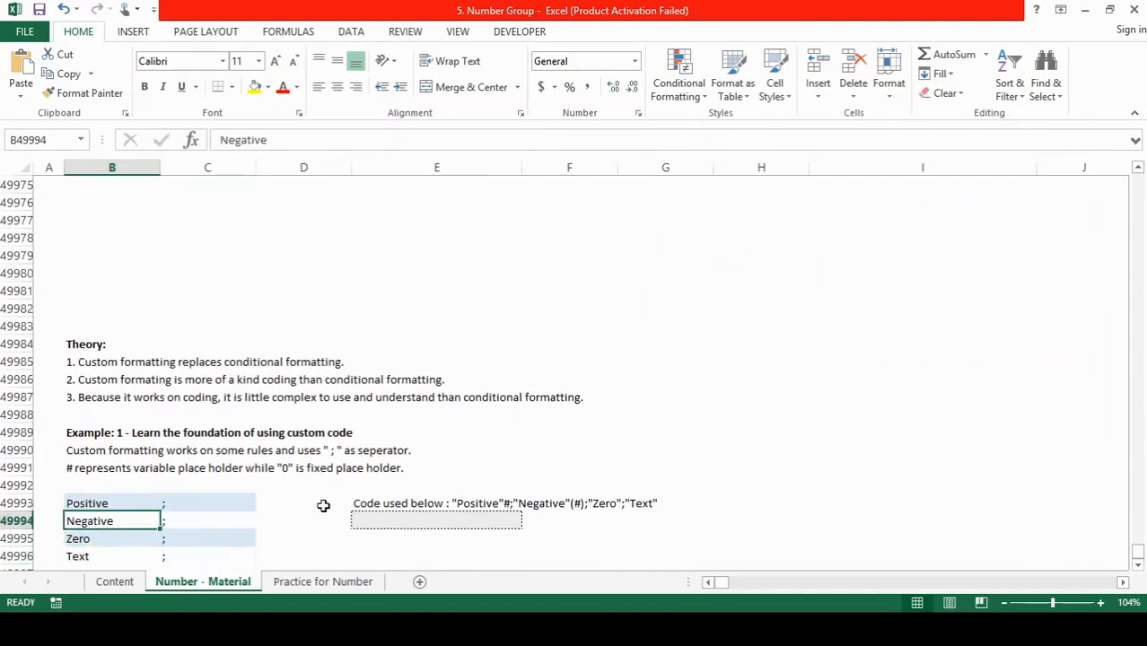
{"action": "key", "text": "Right"}
{"action": "key", "text": "Left"}
{"action": "key", "text": "Down"}
{"action": "key", "text": "Right"}
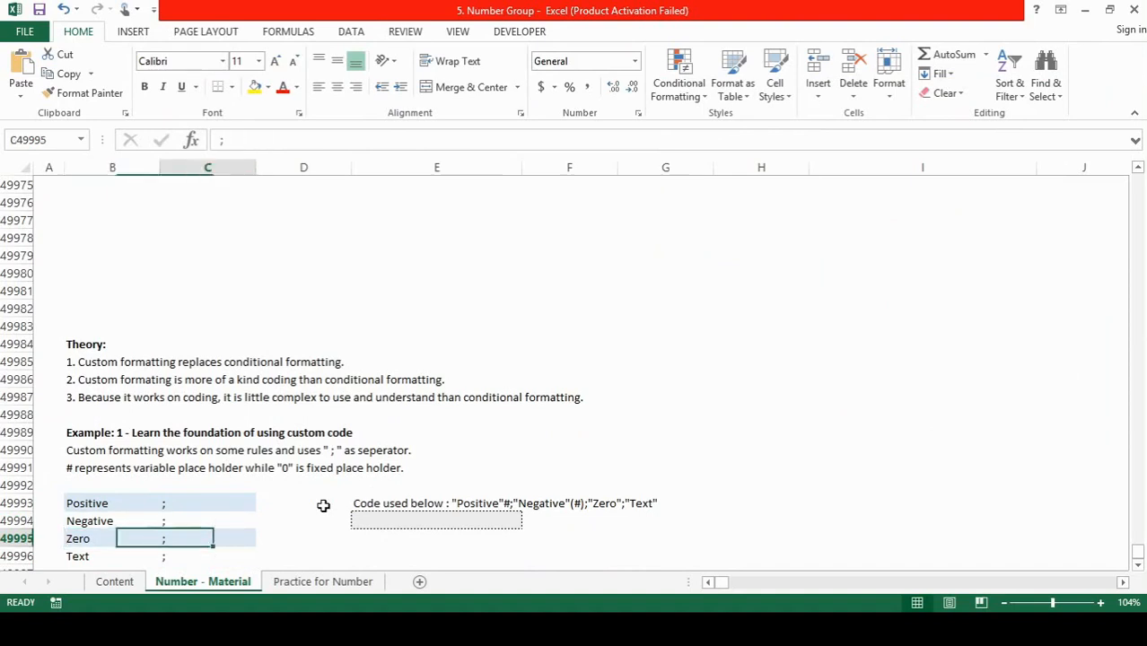
{"action": "key", "text": "Left"}
{"action": "key", "text": "Down"}
{"action": "key", "text": "Right"}
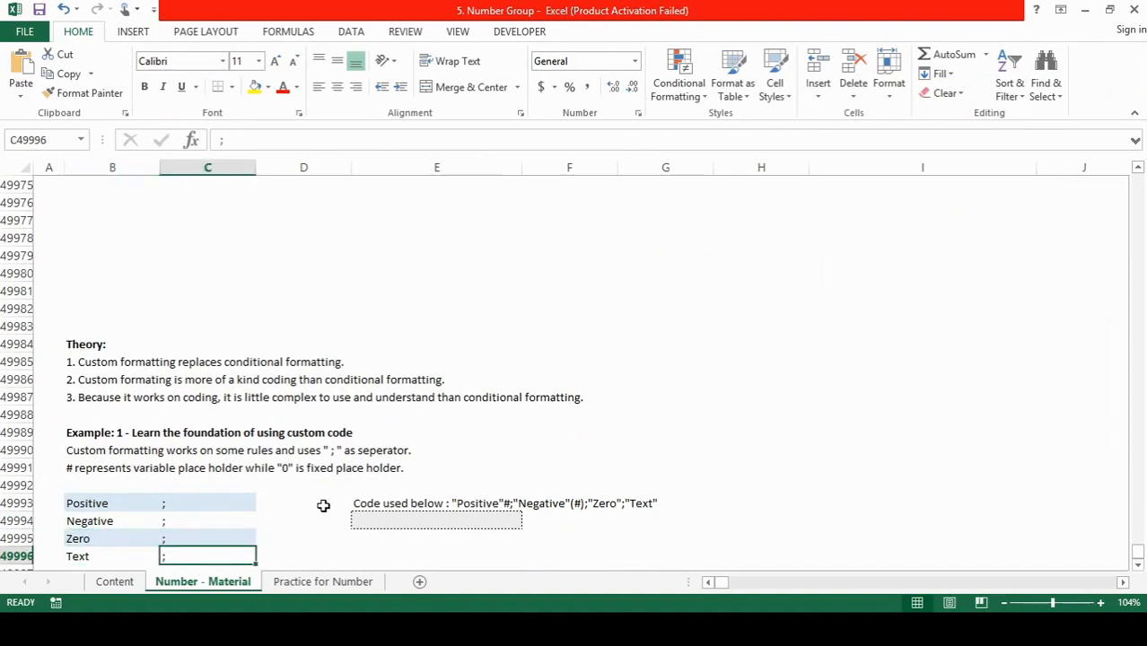
Enter the test numbers 56 and -20 one after the other in cell E49994 under the General format.
{"action": "left_click", "coordinate": [381, 521]}
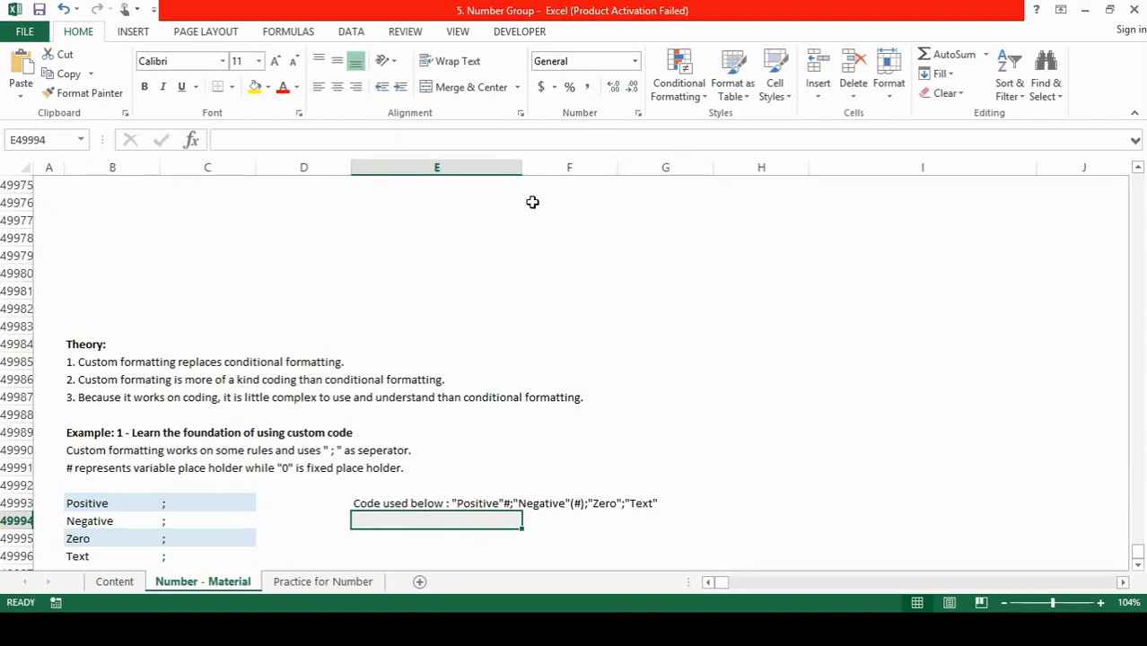
{"action": "type", "text": "56"}
{"action": "key", "text": "Return"}
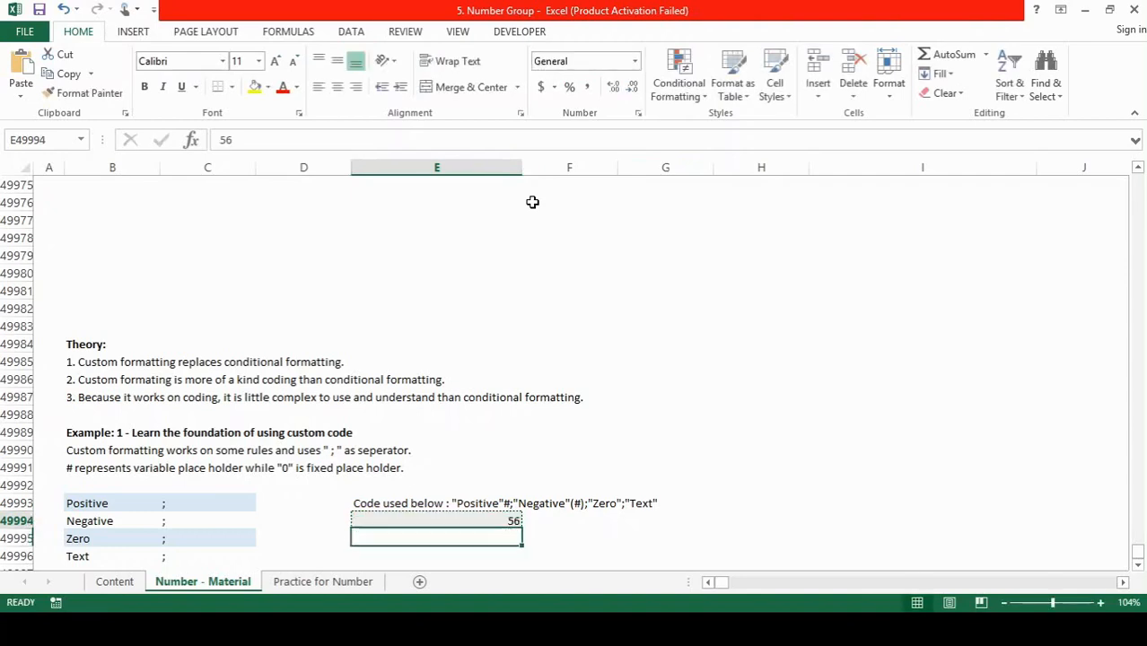
{"action": "key", "text": "Up"}
{"action": "type", "text": "-20"}
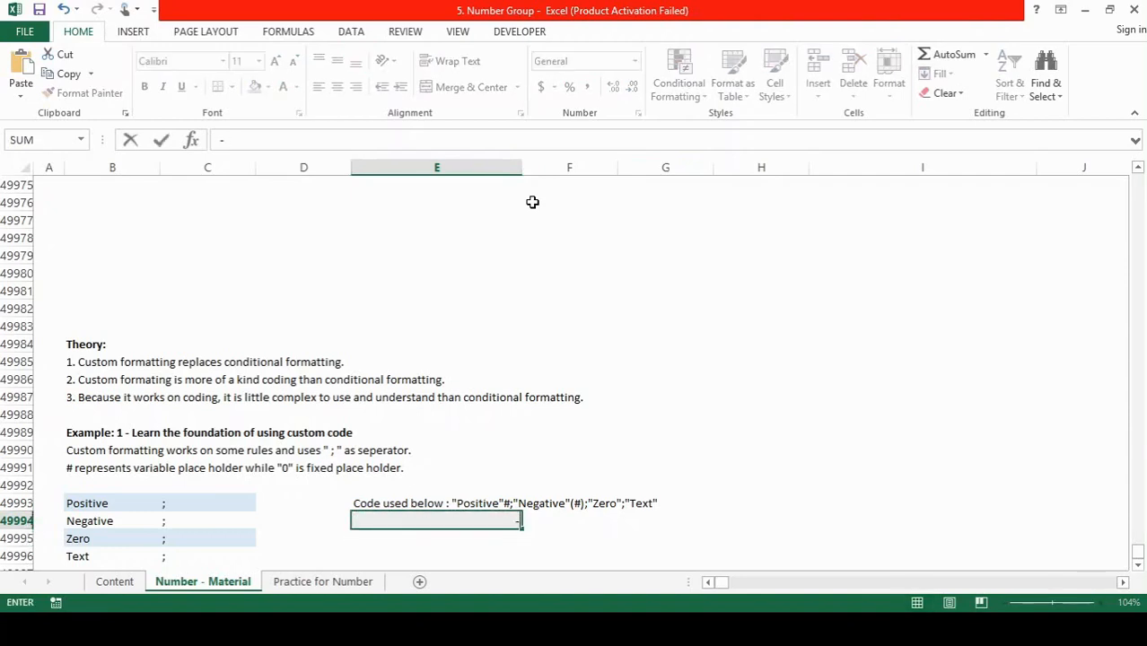
{"action": "key", "text": "Return"}
{"action": "key", "text": "Up"}
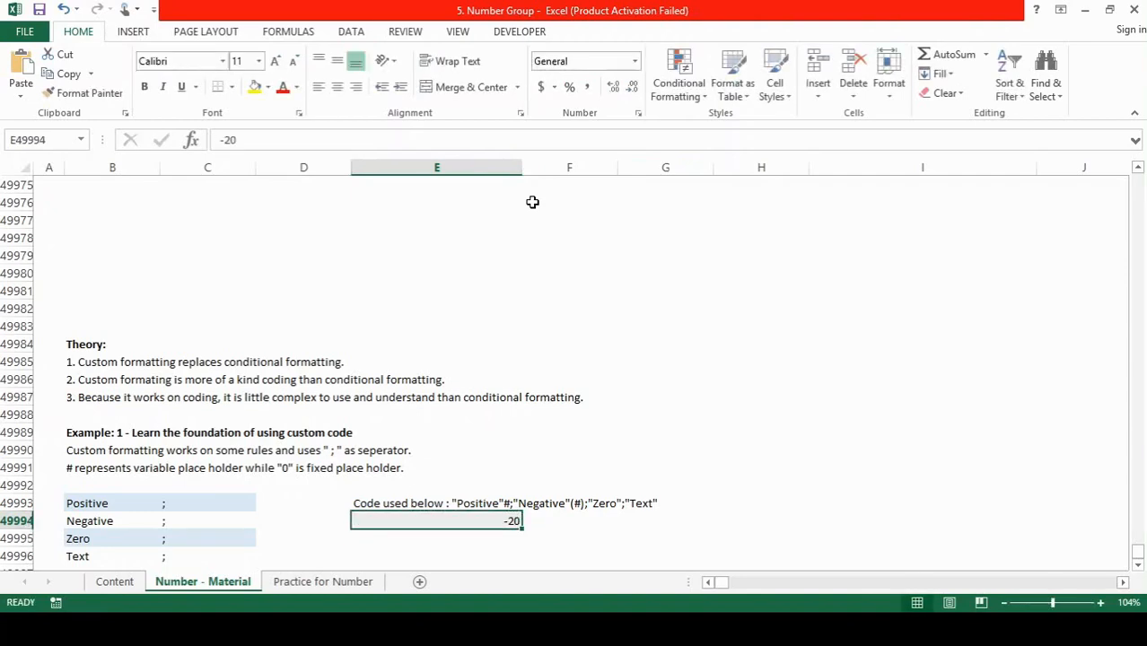
Try 0 and the text yuy one after the other in cell E49994, and clear the cell.
{"action": "type", "text": "0"}
{"action": "key", "text": "Return"}
{"action": "key", "text": "Up"}
{"action": "key", "text": "Escape"}
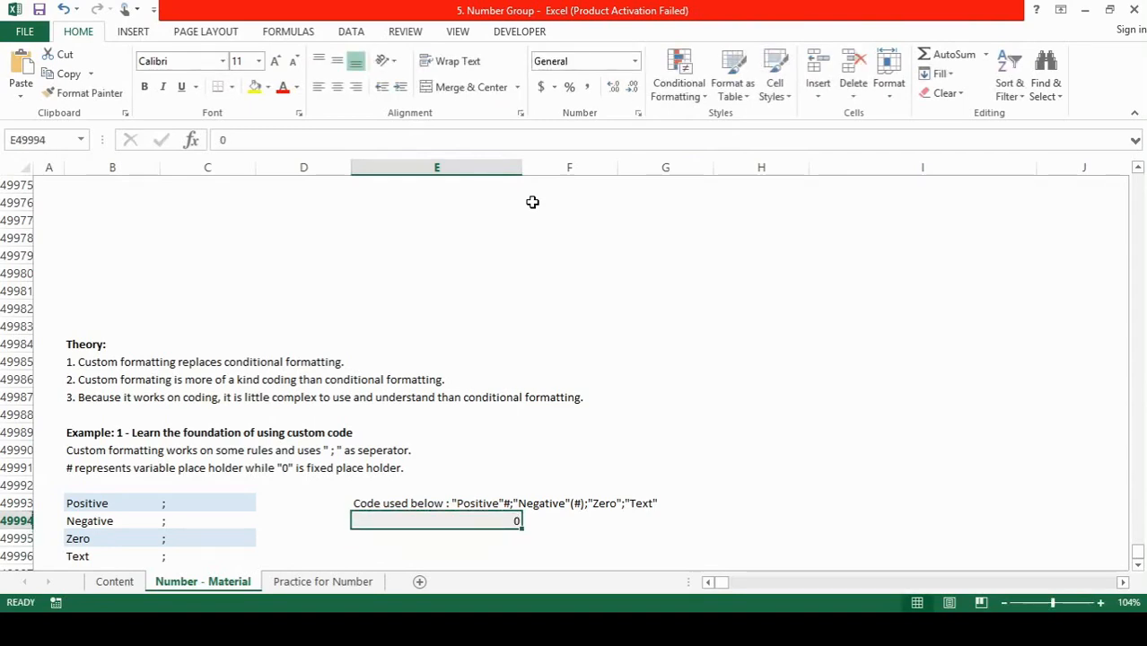
{"action": "type", "text": "yuy"}
{"action": "key", "text": "Return"}
{"action": "key", "text": "Up"}
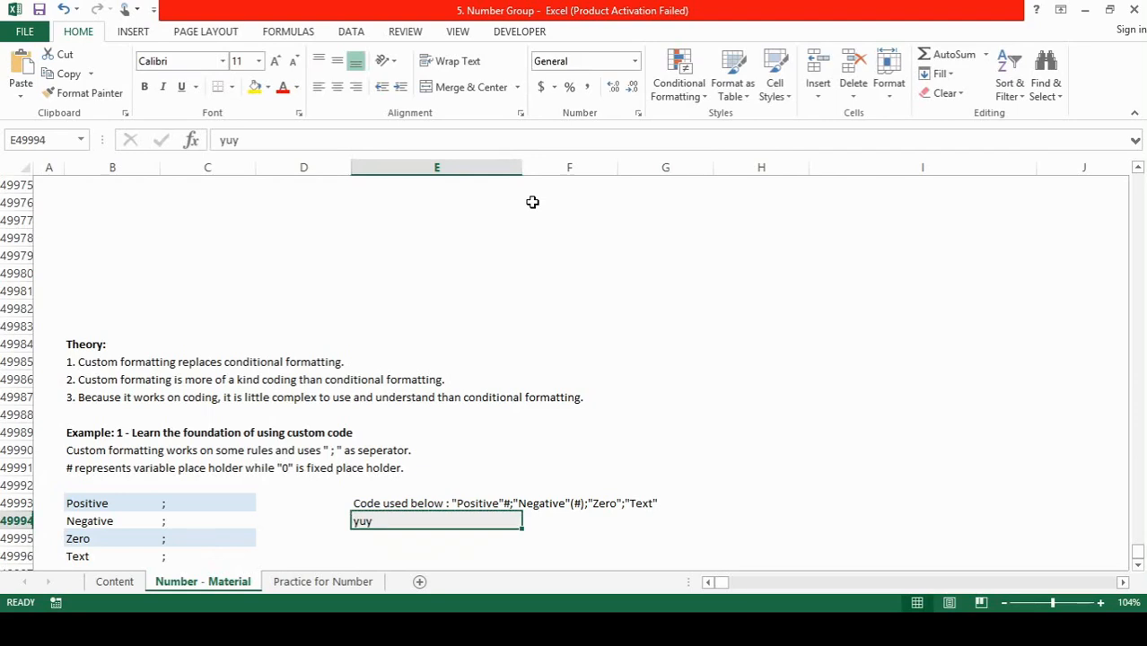
{"action": "key", "text": "Delete"}
Apply the custom number format "Positive"#;"Negative"(#);"Zero";"Text" to cell E49994.
{"action": "key", "text": "ctrl+1"}
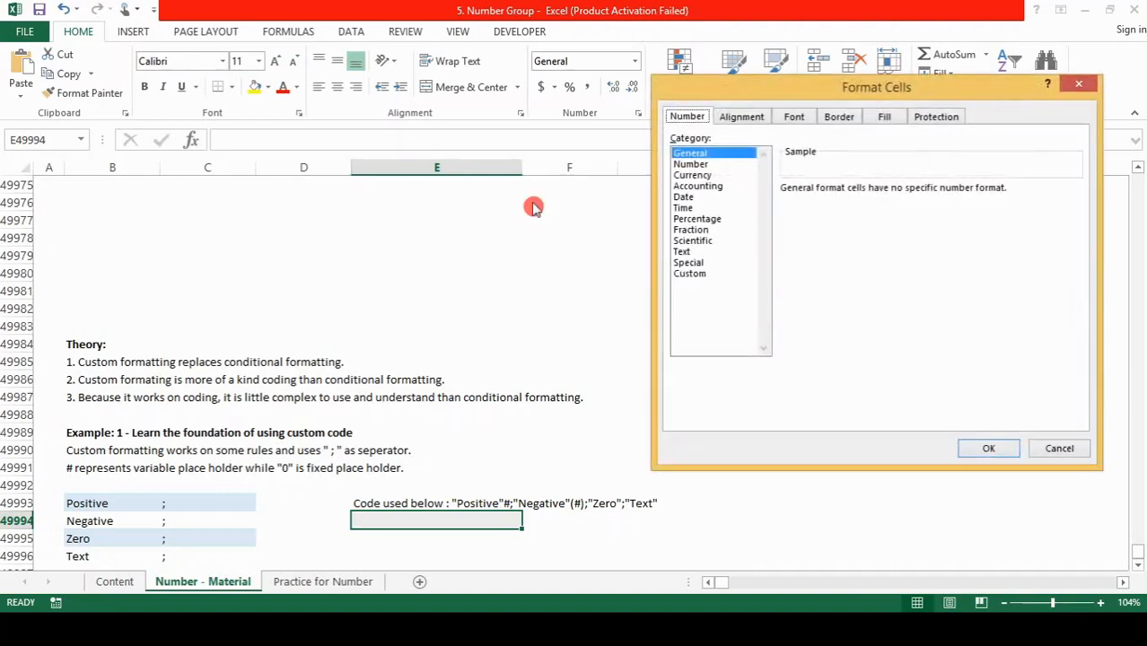
{"action": "left_click", "coordinate": [698, 274]}
{"action": "double_click", "coordinate": [832, 202]}
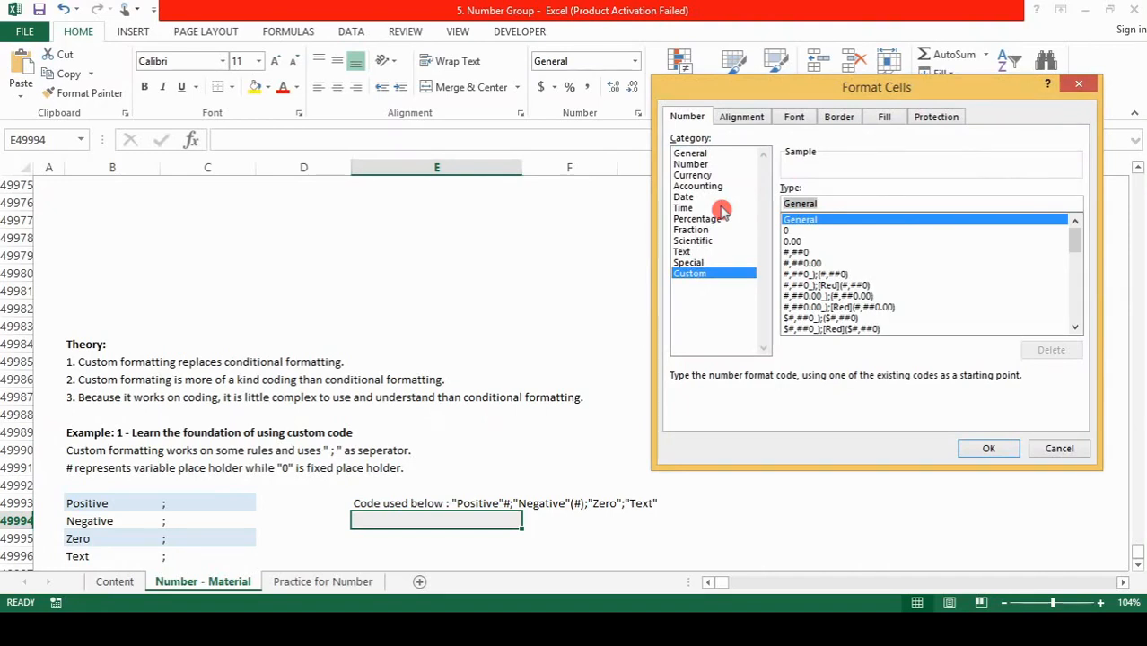
{"action": "type", "text": "\""}
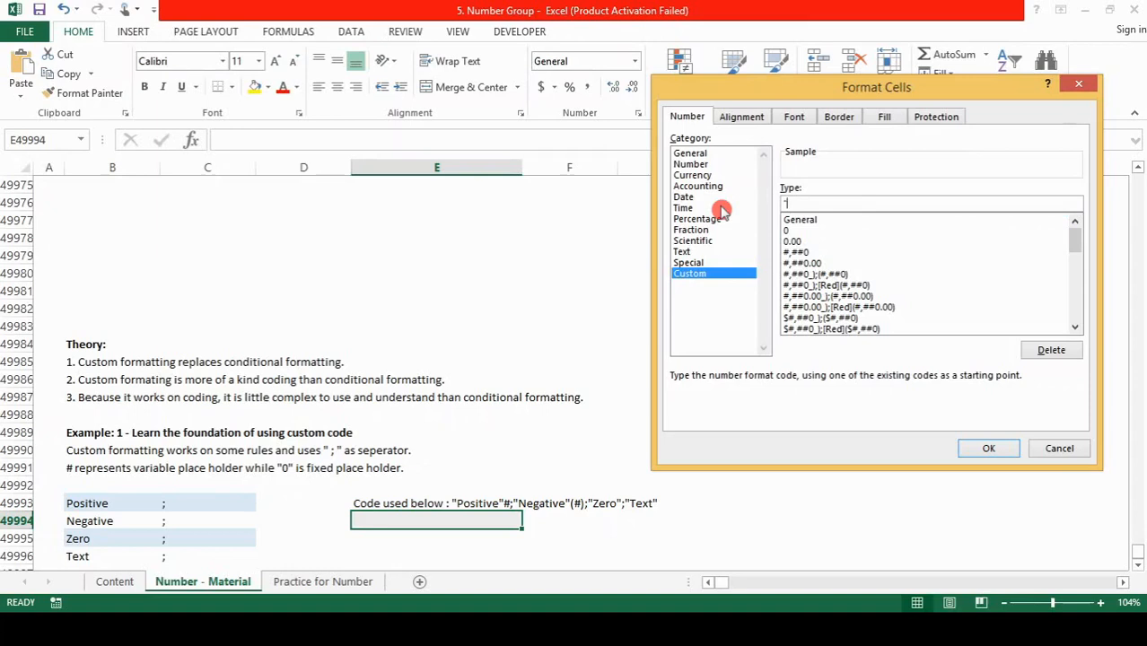
{"action": "type", "text": "Positive\"#"}
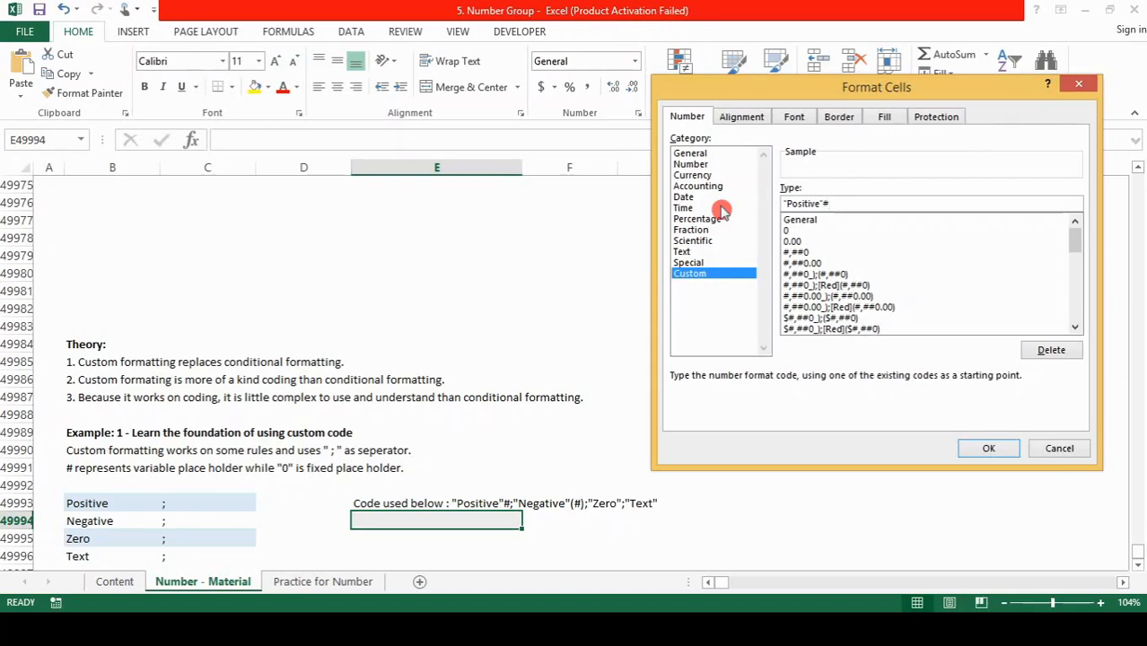
{"action": "type", "text": ";\"Negative\"(#);"}
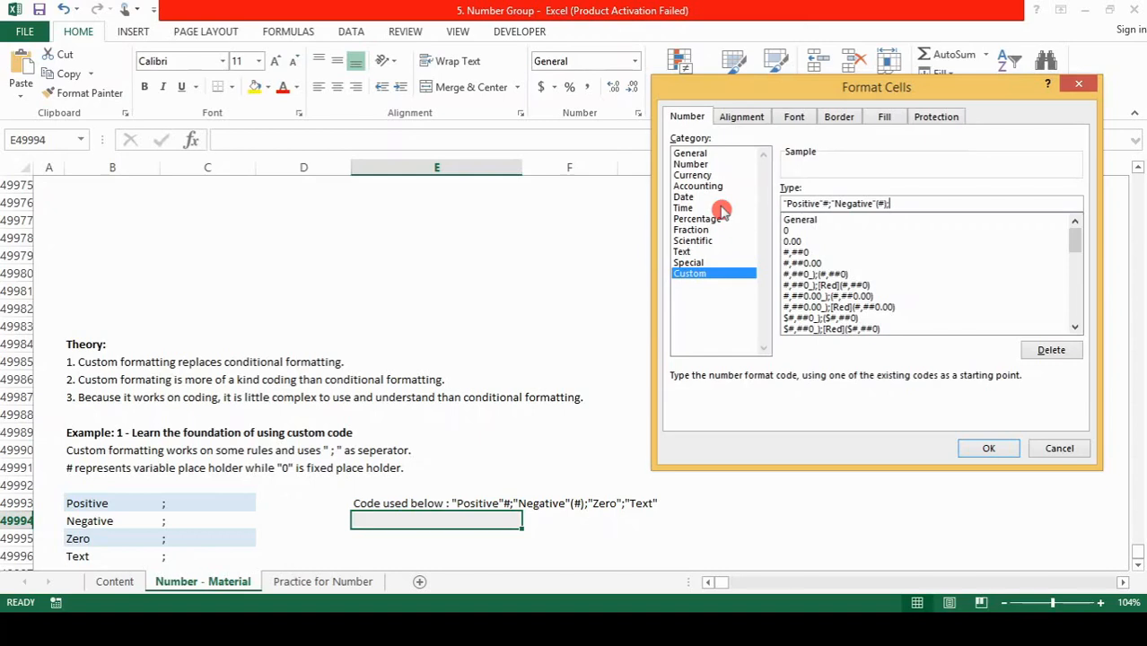
{"action": "type", "text": "\""}
{"action": "type", "text": "zero\""}
{"action": "type", "text": "Text"}
{"action": "left_click", "coordinate": [983, 446]}
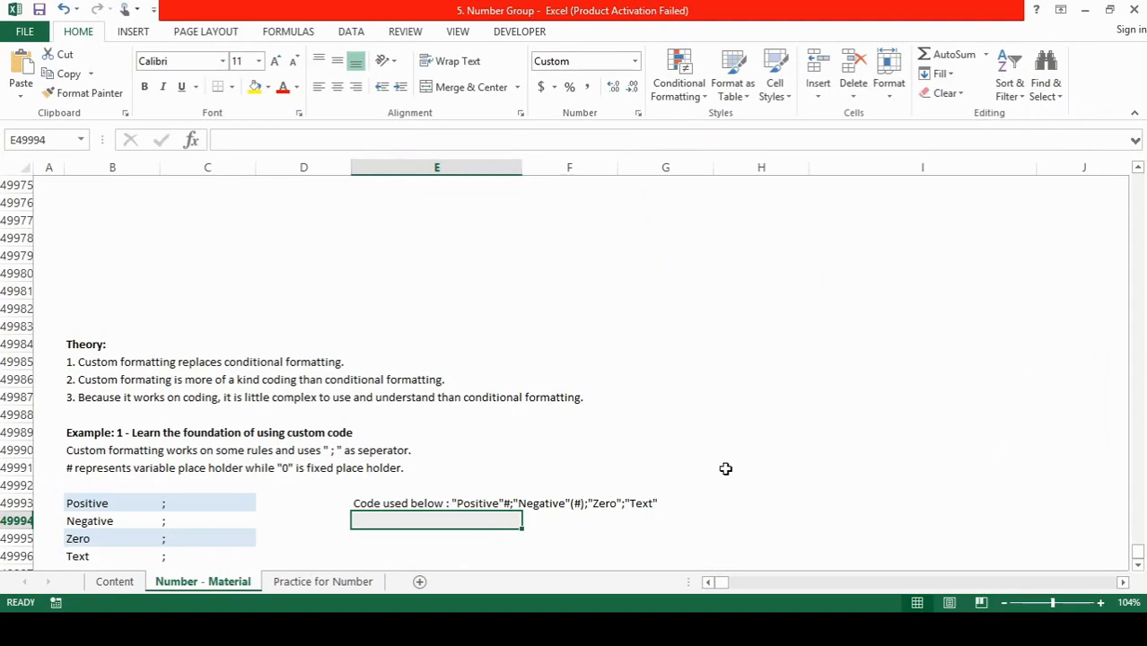
Test the custom format in cell E49994 by entering 12 and replacing it with -5.
{"action": "type", "text": "12"}
{"action": "key", "text": "Return"}
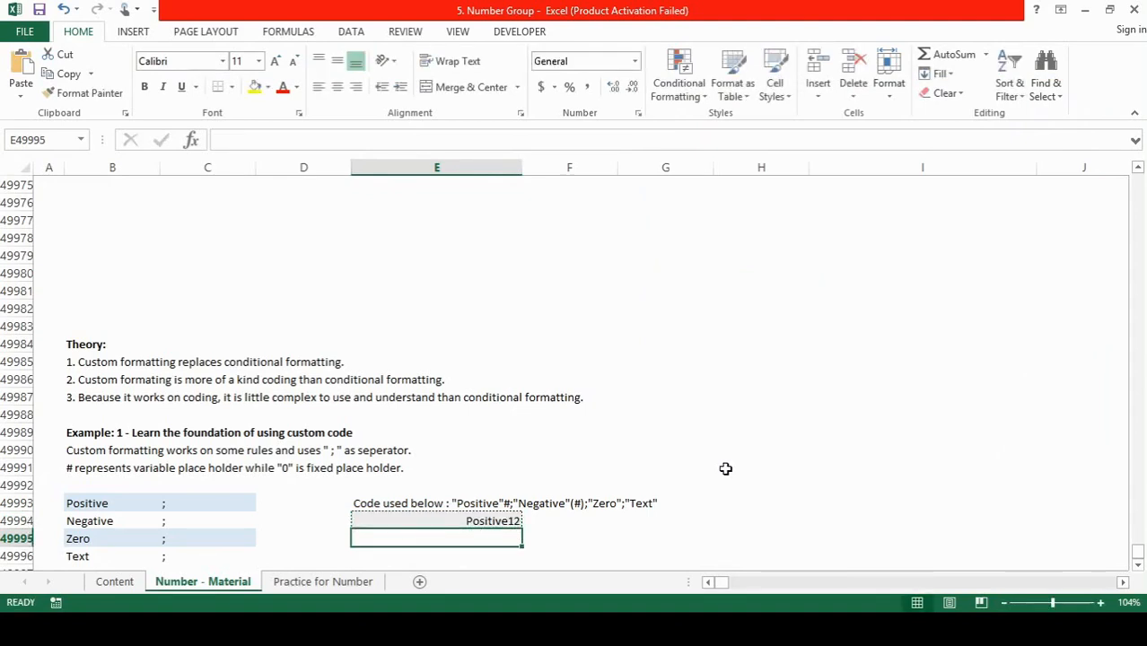
{"action": "key", "text": "Up"}
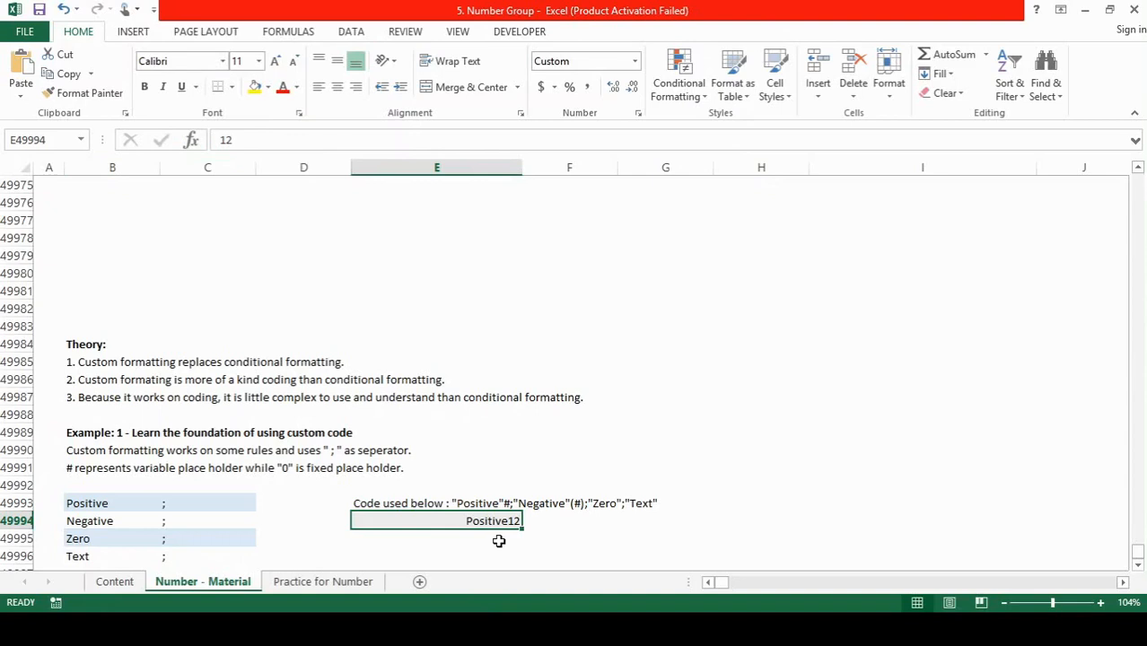
{"action": "type", "text": "-5"}
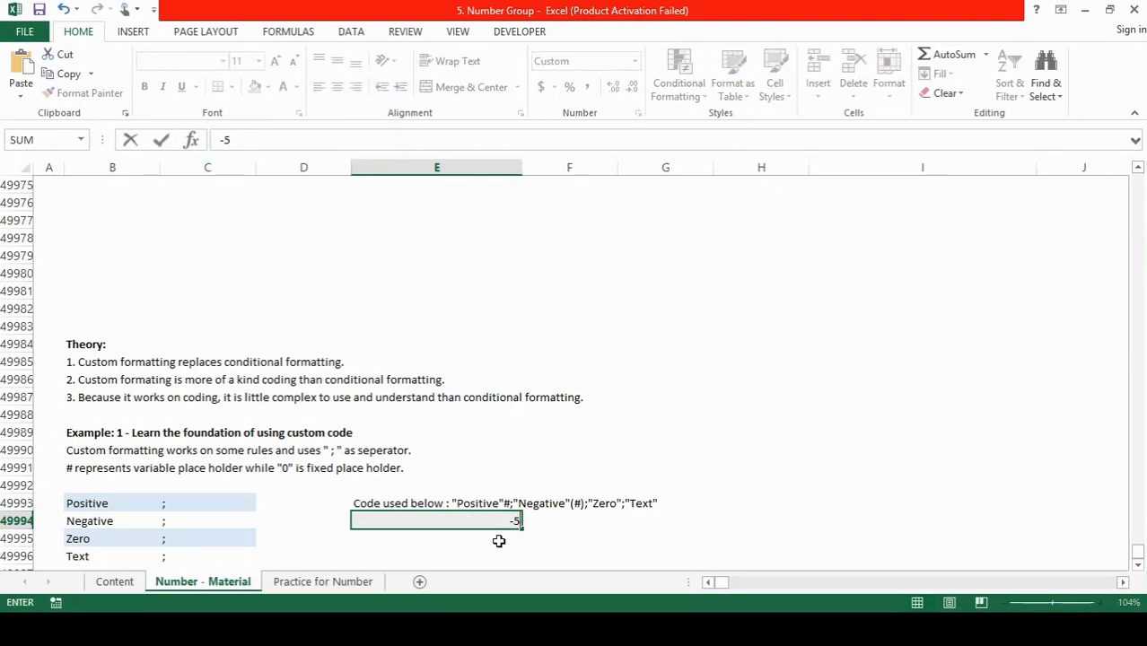
{"action": "key", "text": "Return"}
{"action": "key", "text": "Up"}
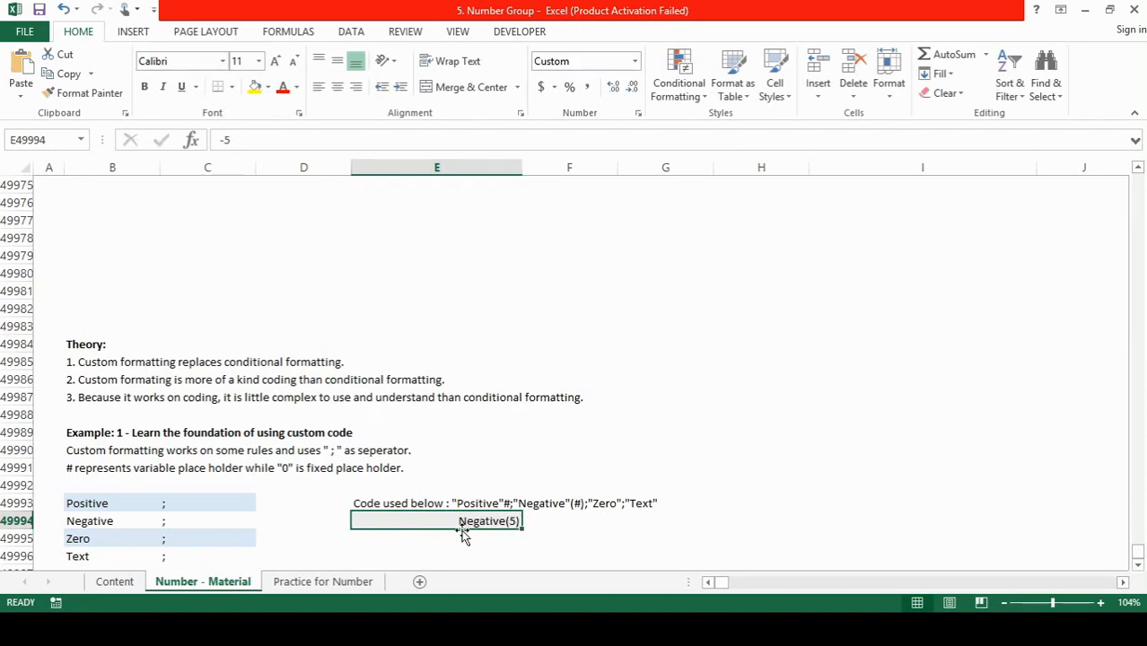
Test the custom format in cell E49994 by entering 0, the text hello and 23 one after the other.
{"action": "type", "text": "0"}
{"action": "key", "text": "Return"}
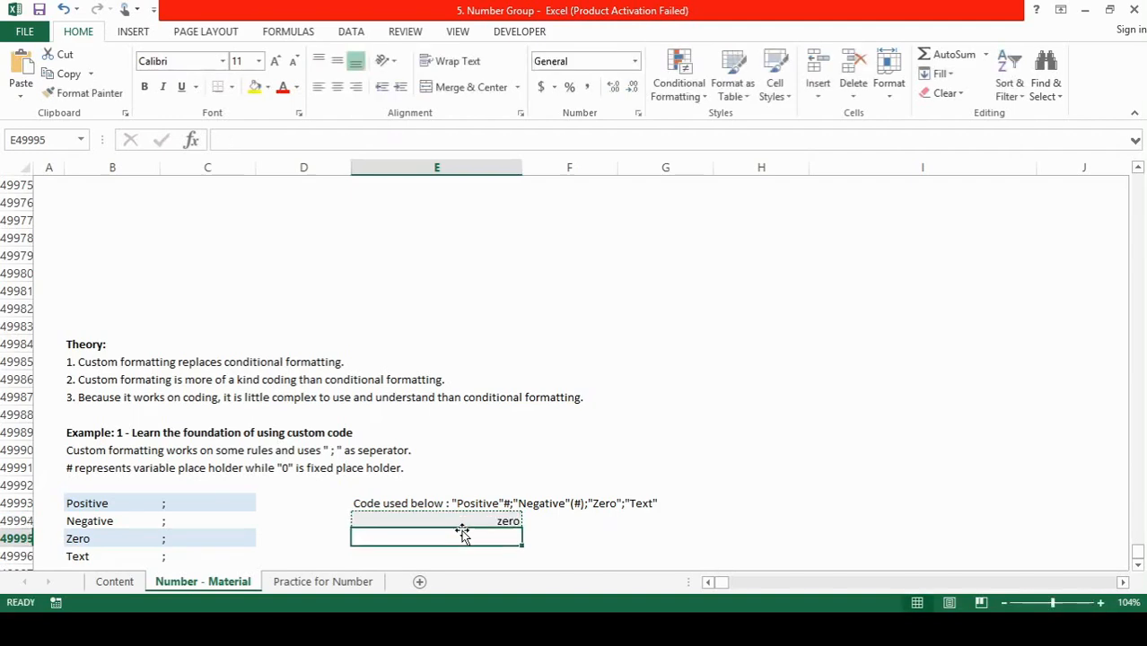
{"action": "key", "text": "Up"}
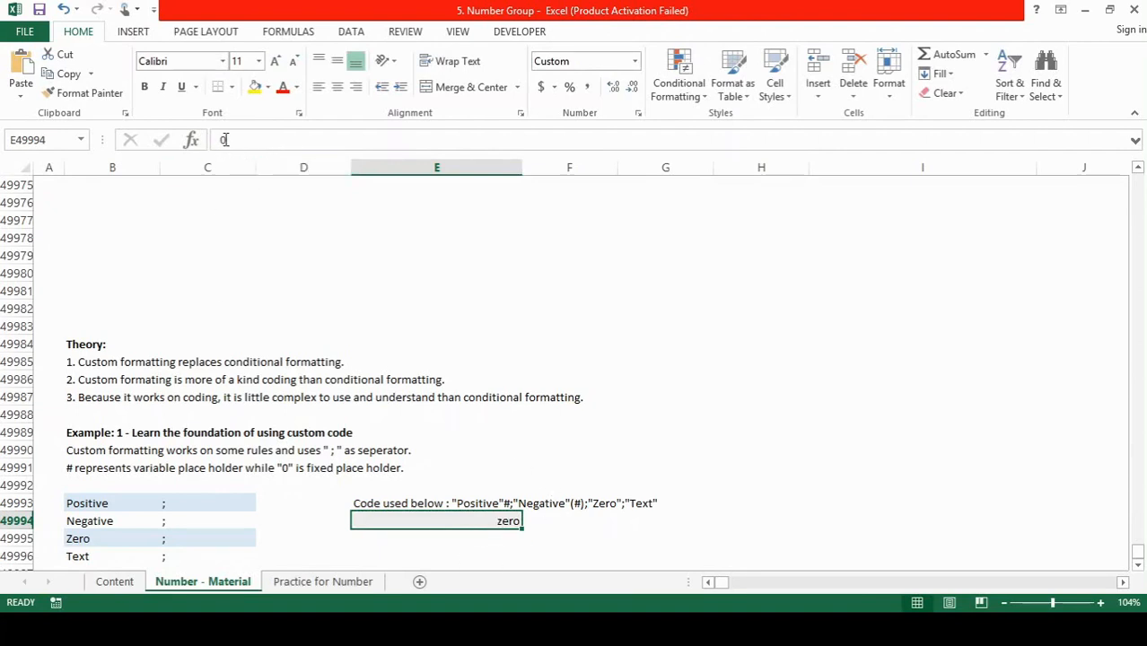
{"action": "left_click", "coordinate": [489, 583]}
{"action": "type", "text": "hello"}
{"action": "key", "text": "Return"}
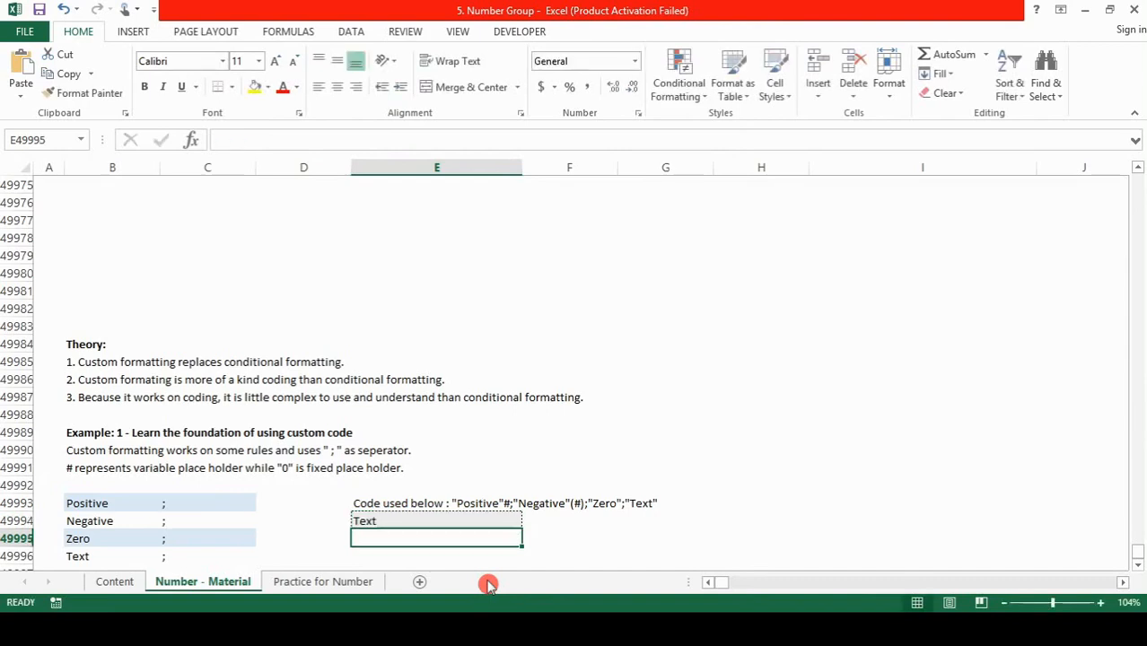
{"action": "key", "text": "Up"}
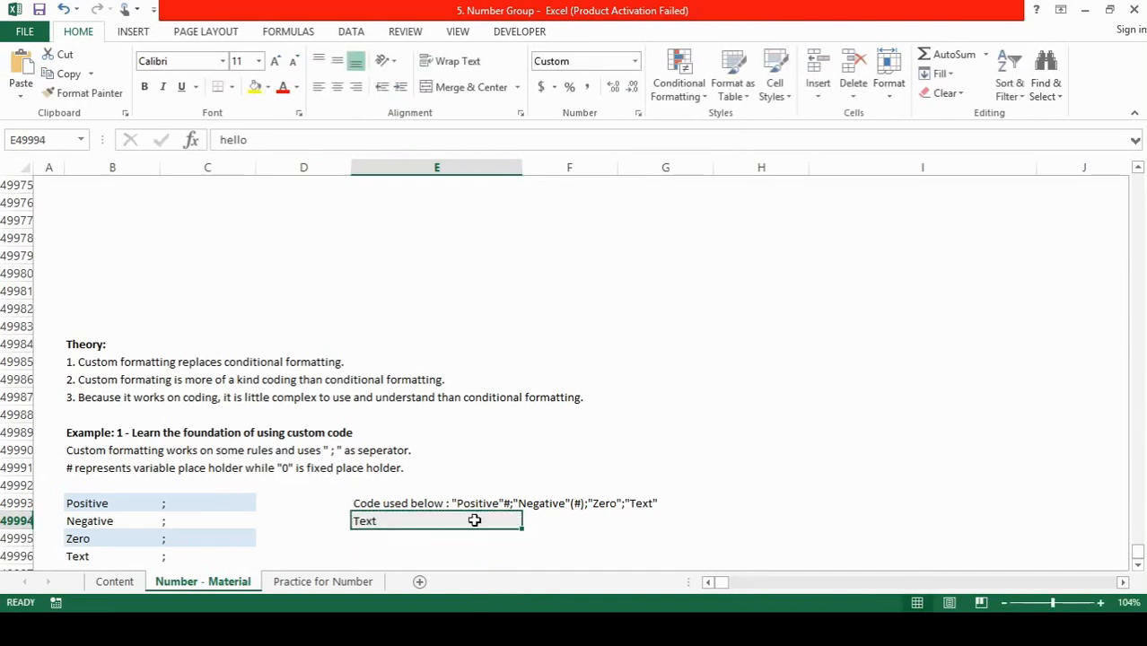
{"action": "type", "text": "23"}
{"action": "key", "text": "Return"}
{"action": "key", "text": "Up"}
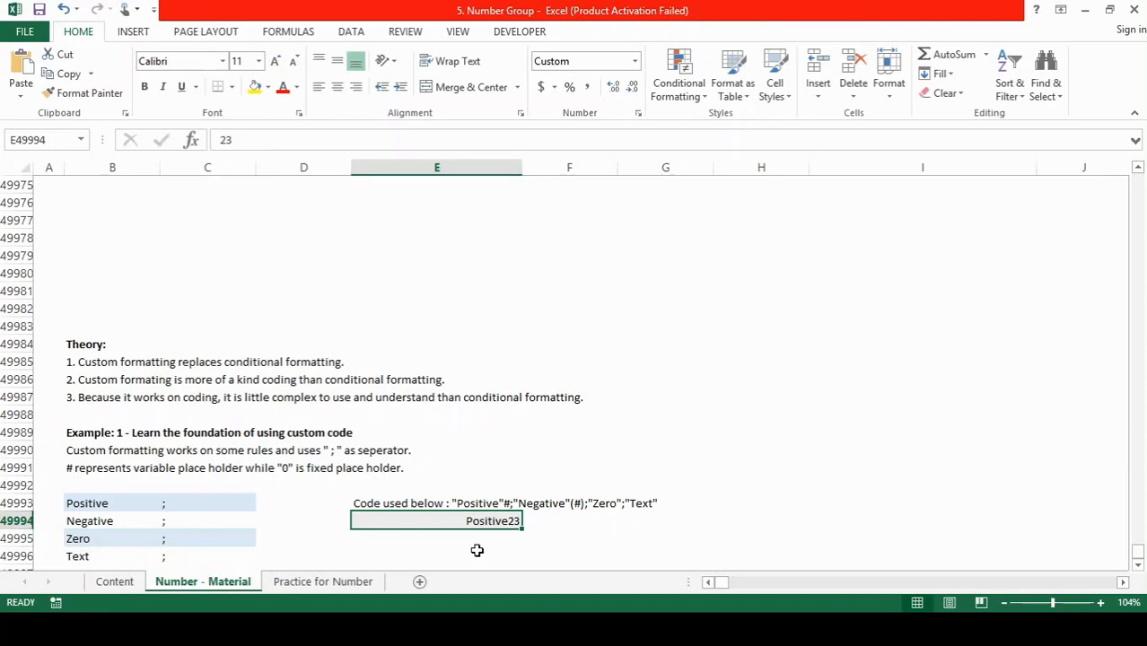
Enter the formula =E49994+1 in cell E49996 to calculate with the custom-formatted number.
{"action": "key", "text": "ctrl+c"}
{"action": "key", "text": "Down"}
{"action": "key", "text": "Down"}
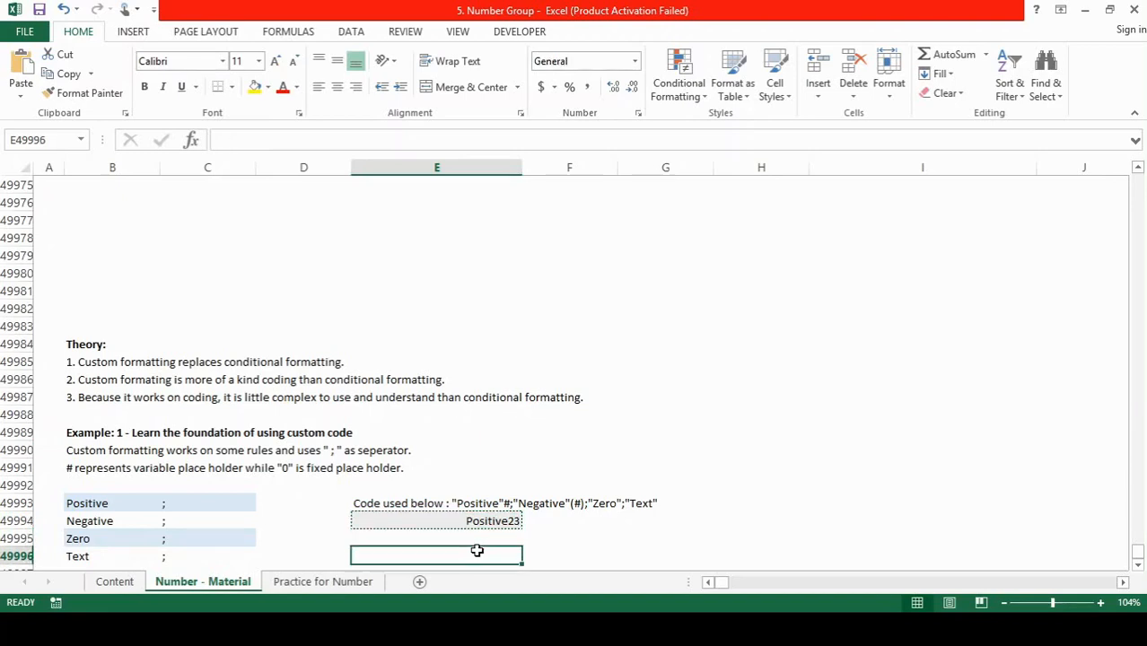
{"action": "type", "text": "="}
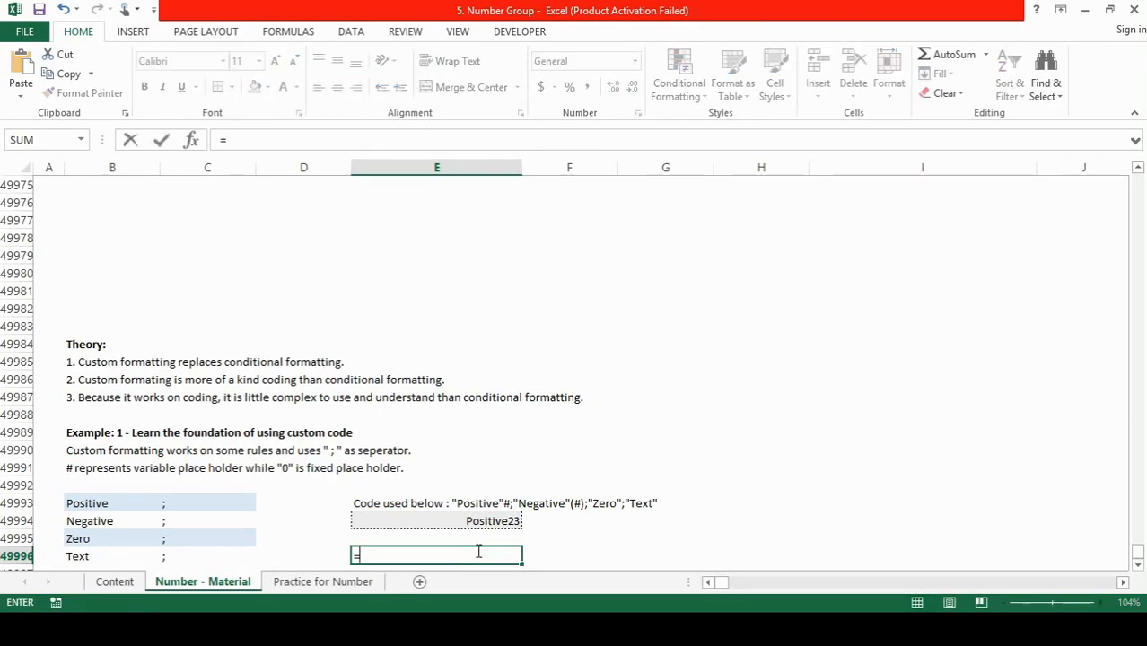
{"action": "key", "text": "Up"}
{"action": "key", "text": "Up"}
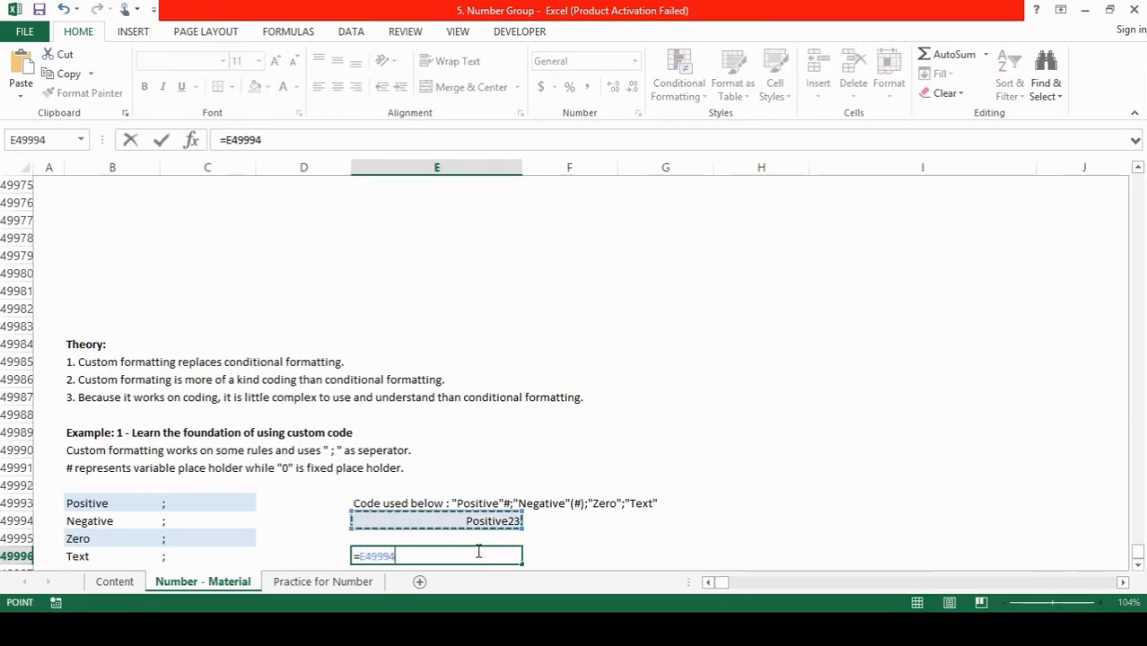
{"action": "type", "text": "+"}
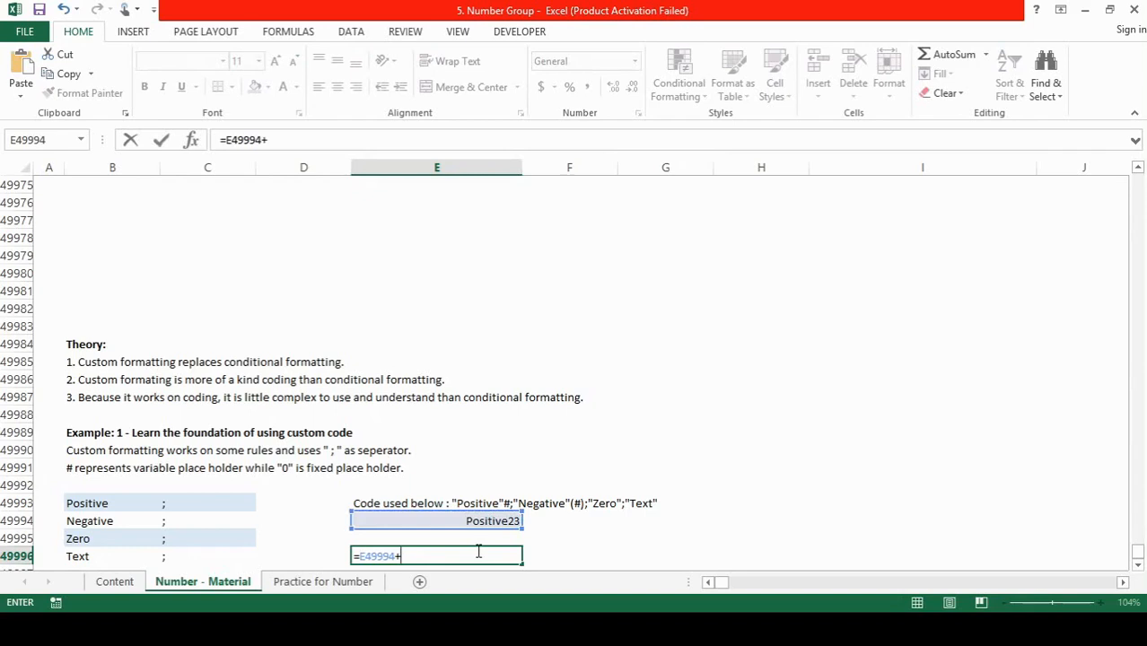
{"action": "type", "text": "1"}
{"action": "key", "text": "Return"}
{"action": "key", "text": "Up"}
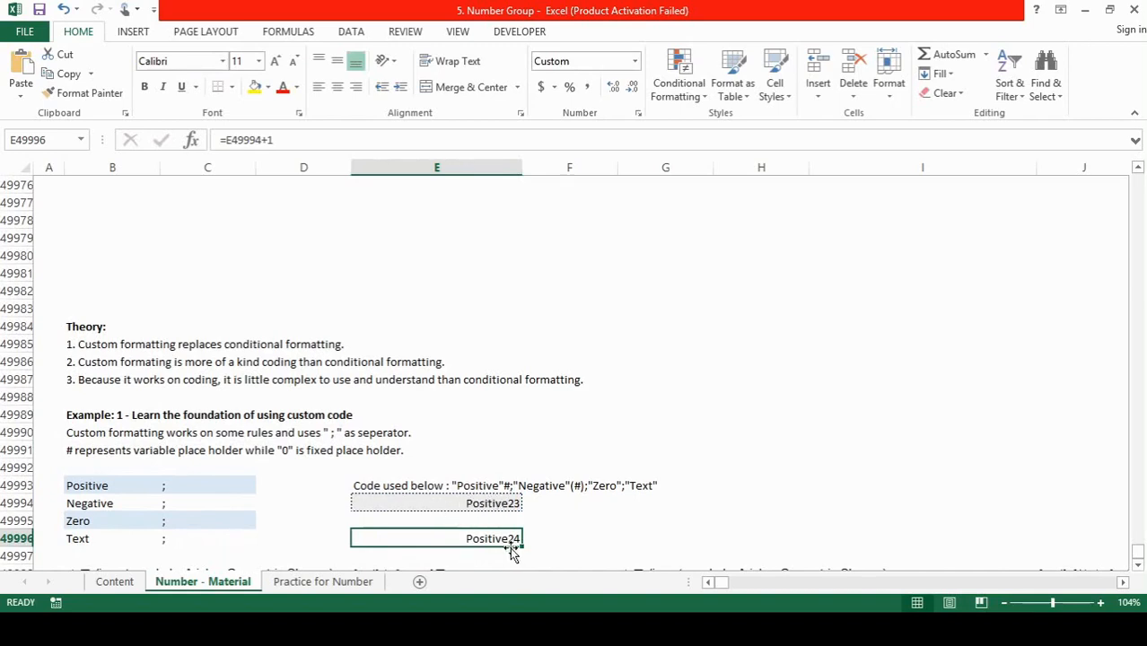
Set the number format of formula cell E49996 to General.
{"action": "left_click", "coordinate": [590, 58]}
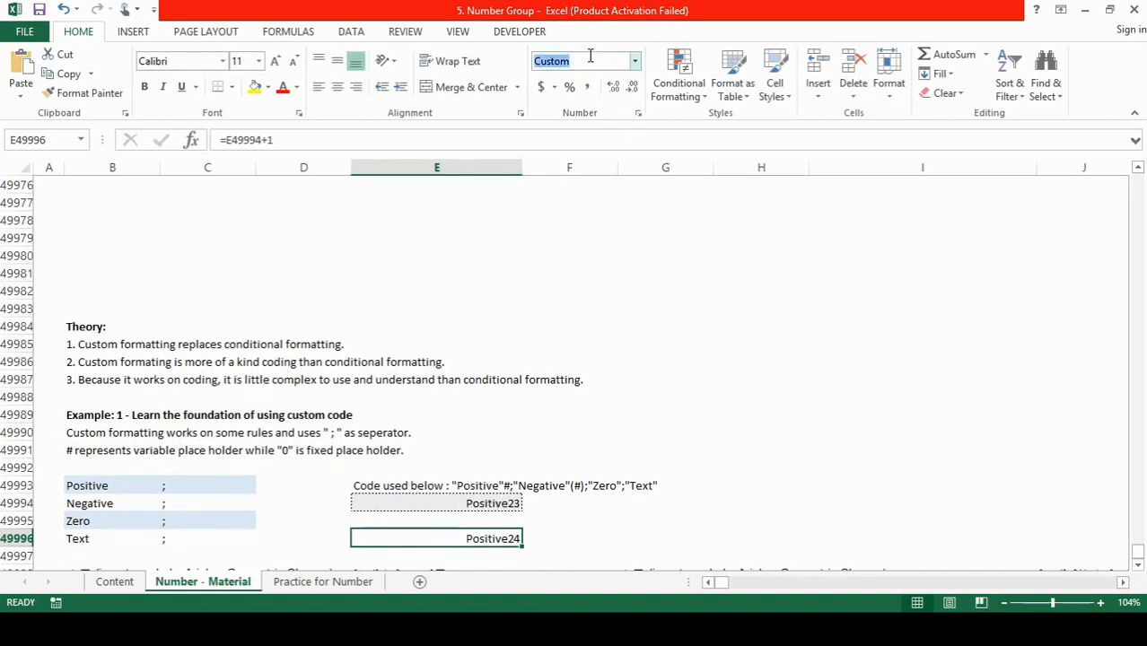
{"action": "type", "text": "Genr"}
{"action": "key", "text": "Escape"}
{"action": "left_click", "coordinate": [589, 58]}
{"action": "type", "text": "General"}
{"action": "key", "text": "Return"}
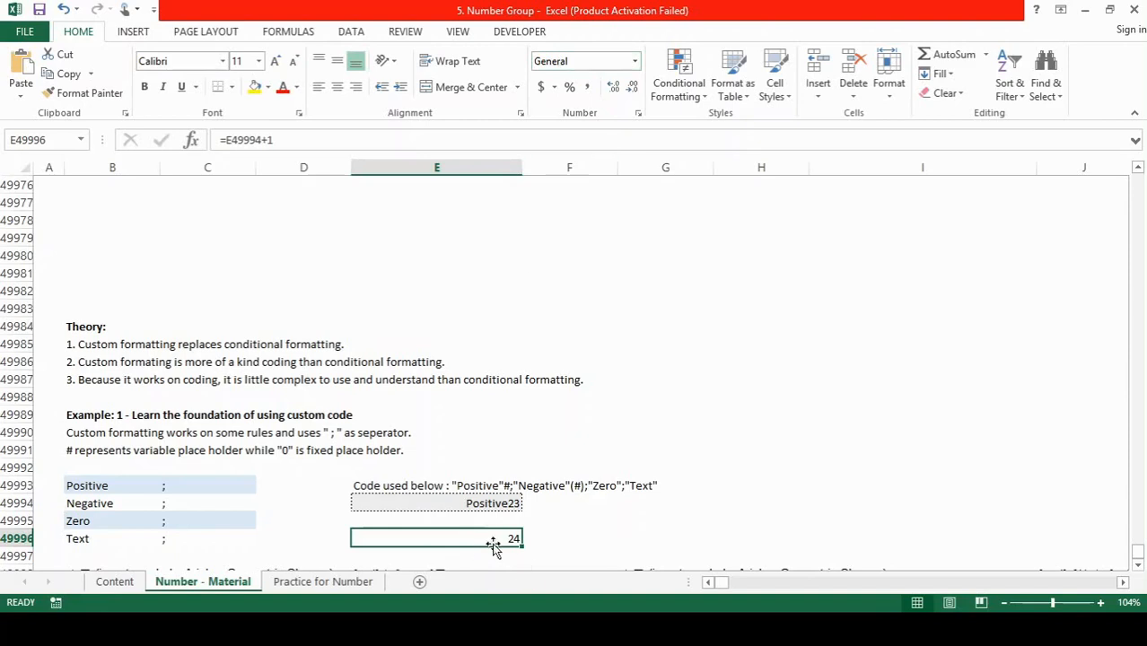
Replace the value in cell E49994 with -10 to test the dependent formula with a negative number.
{"action": "left_click", "coordinate": [503, 509]}
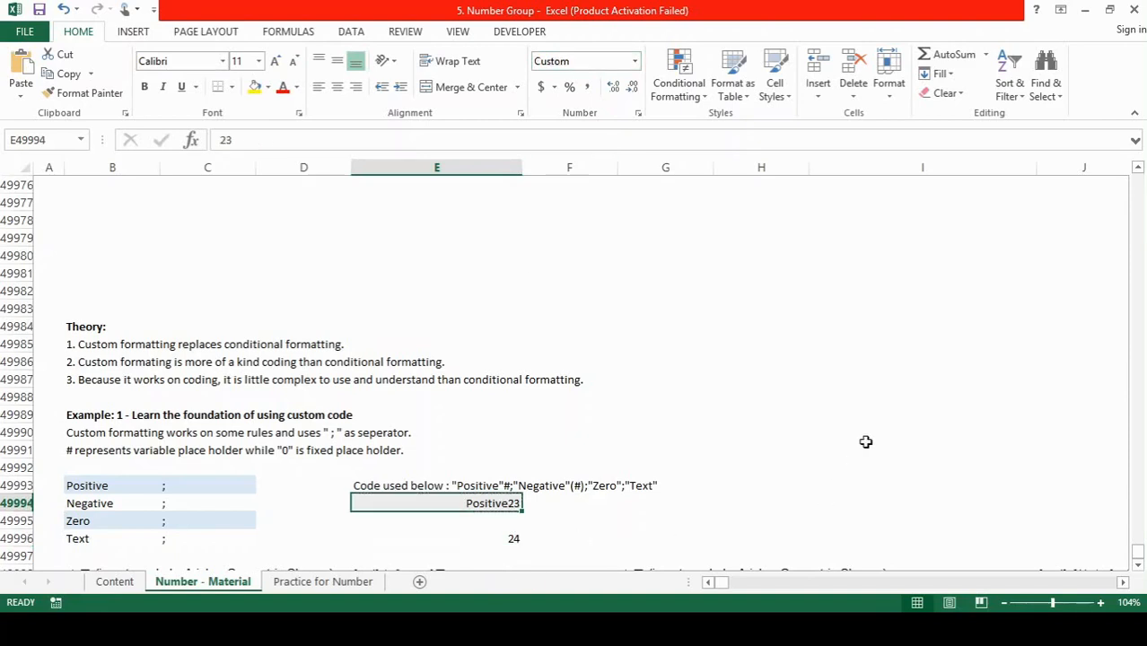
{"action": "key", "text": "F2"}
{"action": "key", "text": "BackSpace"}
{"action": "key", "text": "BackSpace"}
{"action": "type", "text": "-10"}
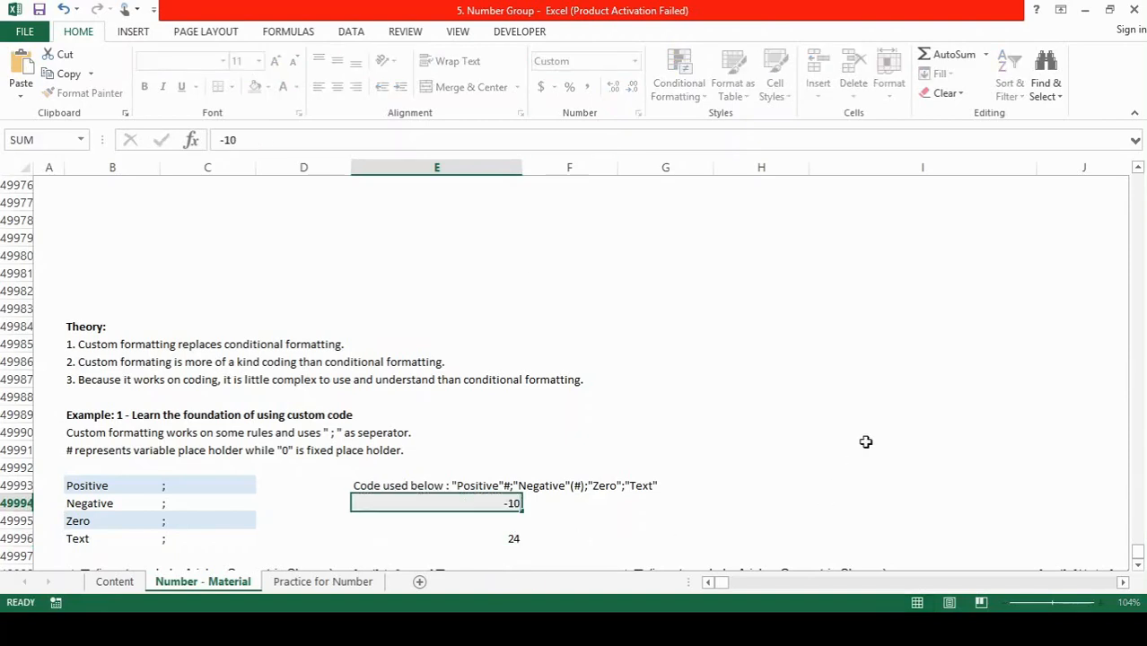
{"action": "key", "text": "Return"}
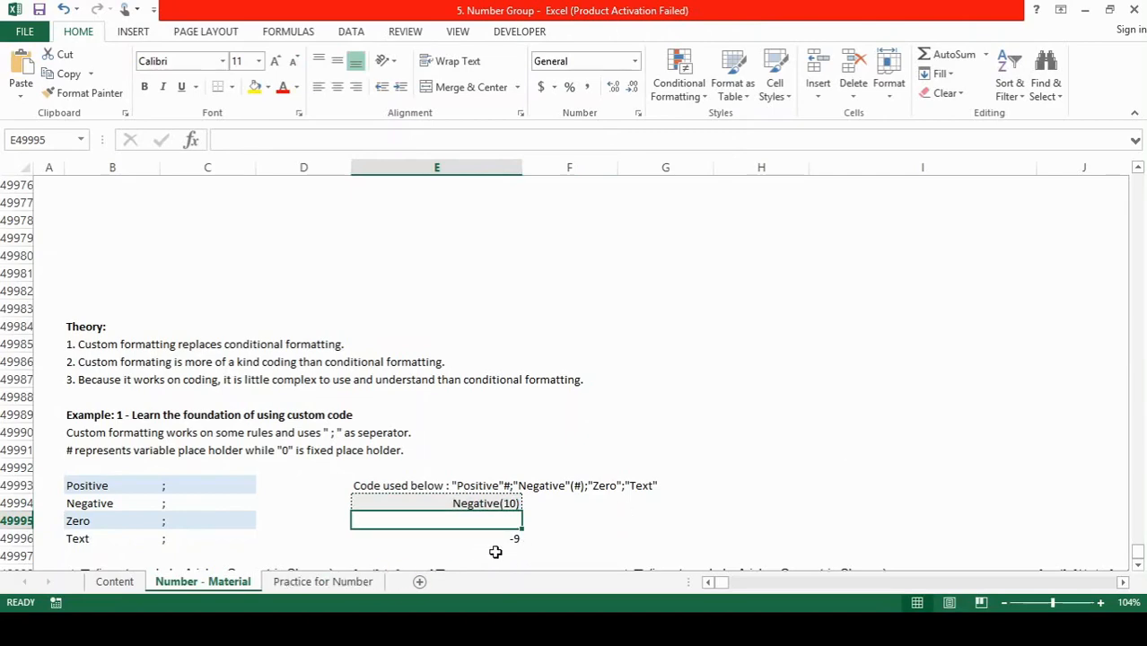